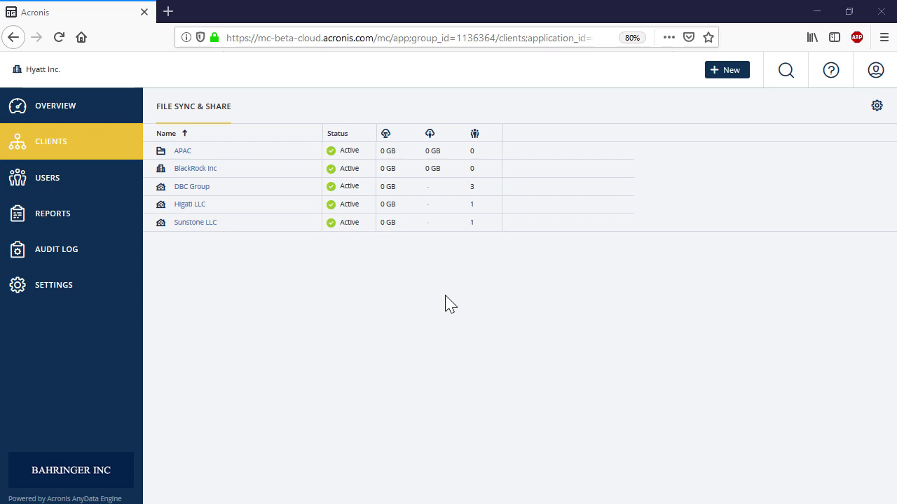
# Step: Copy BlackRock Inc's internal tenant ID from its Show ID window
pyautogui.click(267, 177)
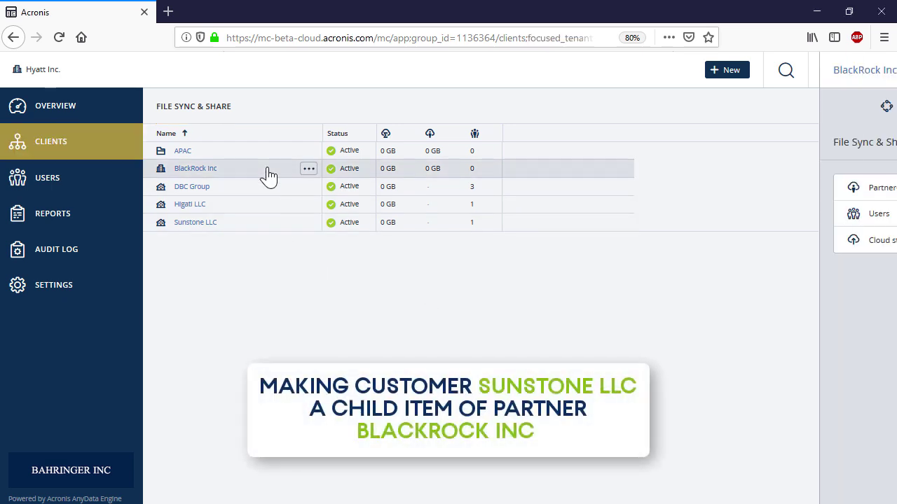
pyautogui.click(309, 169)
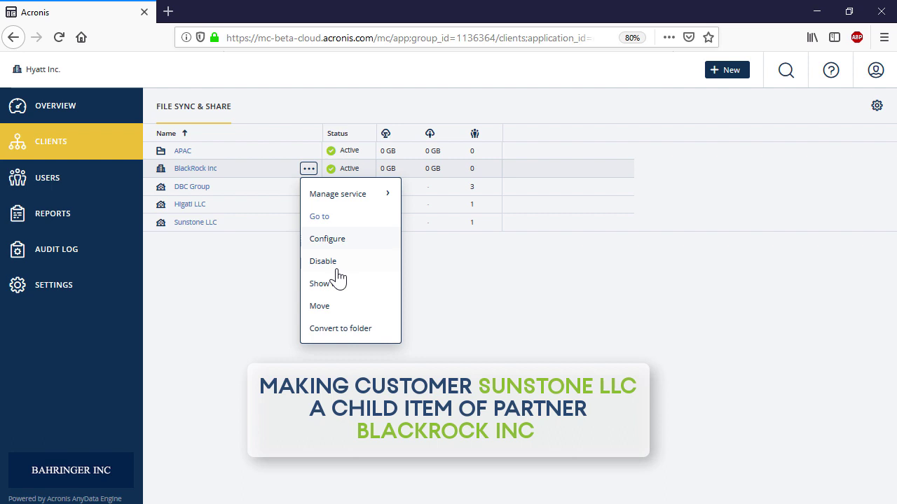
pyautogui.click(334, 283)
pyautogui.tripleClick(413, 246)
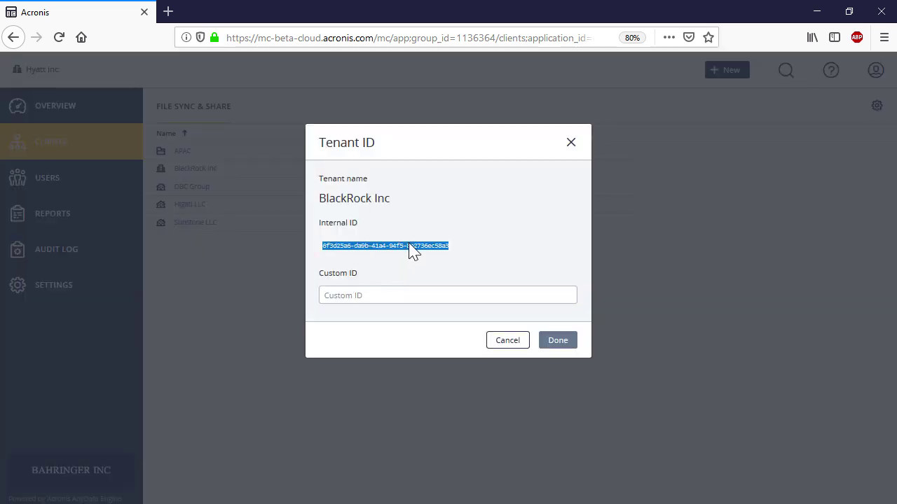
pyautogui.rightClick(412, 246)
pyautogui.click(434, 254)
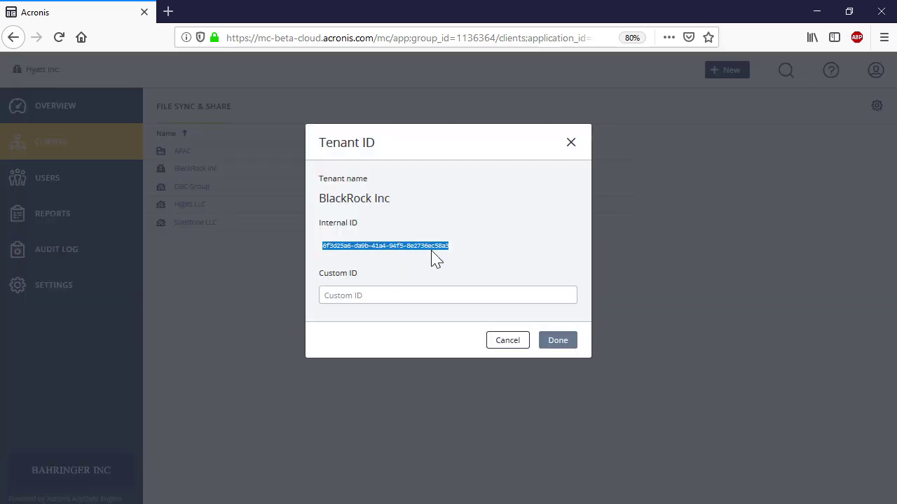
pyautogui.click(508, 341)
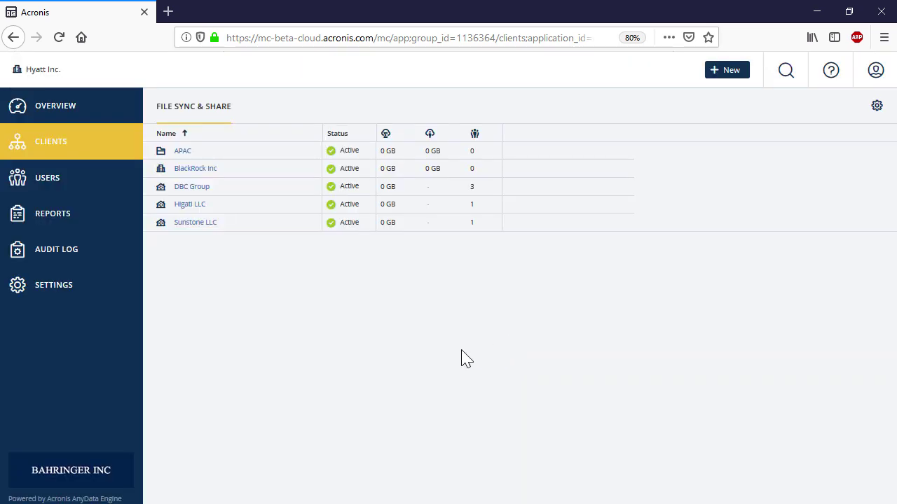
# Step: Start moving Sunstone LLC and paste BlackRock Inc's ID as the target tenant
pyautogui.click(274, 231)
pyautogui.click(309, 223)
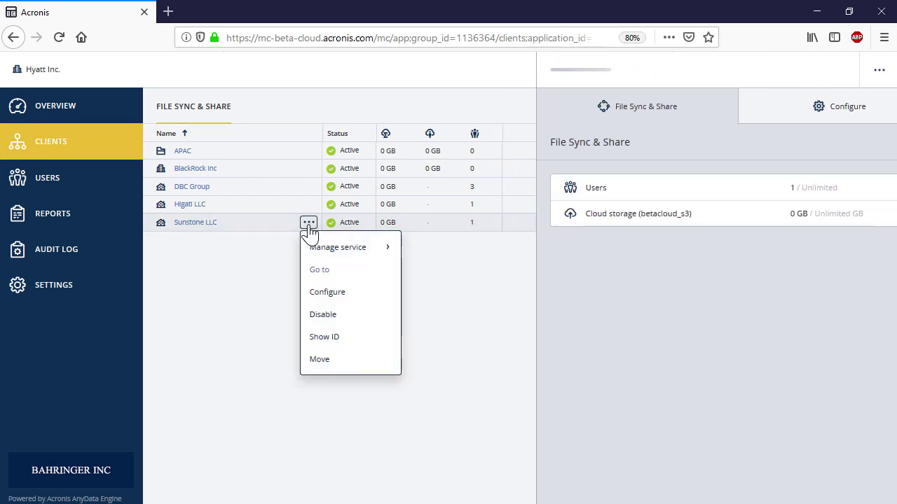
pyautogui.click(336, 362)
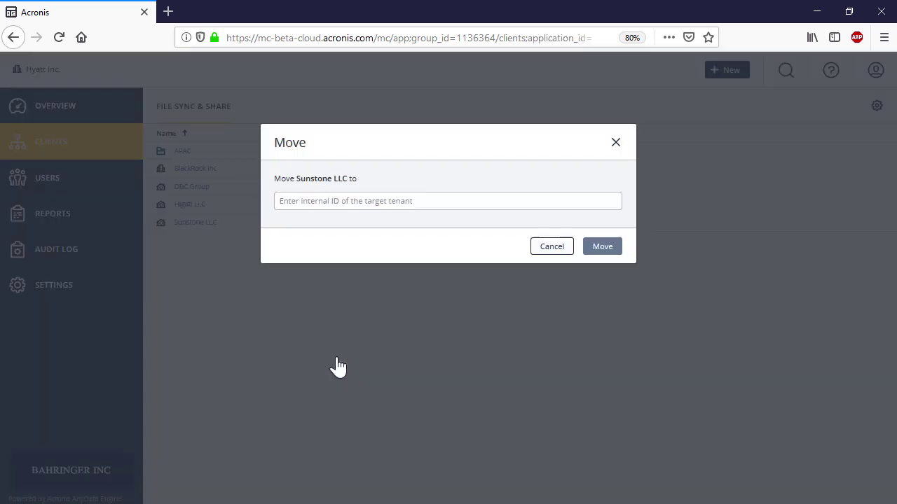
pyautogui.click(437, 202)
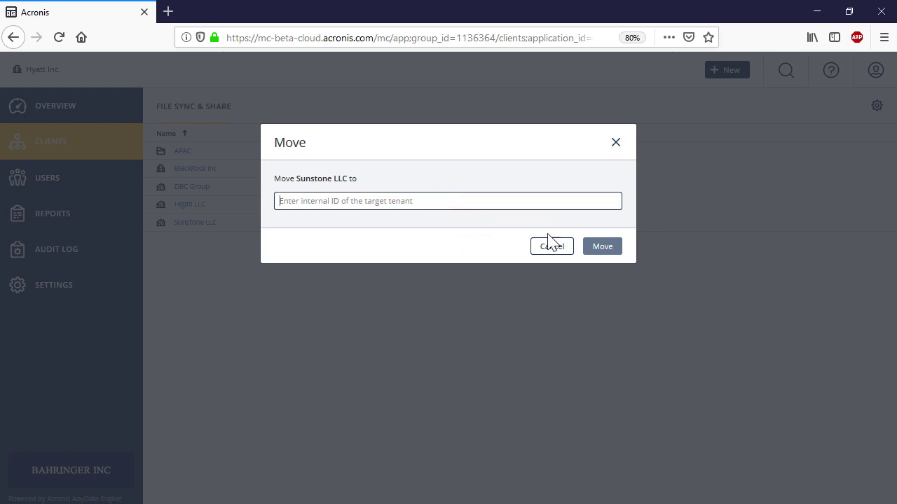
pyautogui.hotkey('ctrl', 'v')
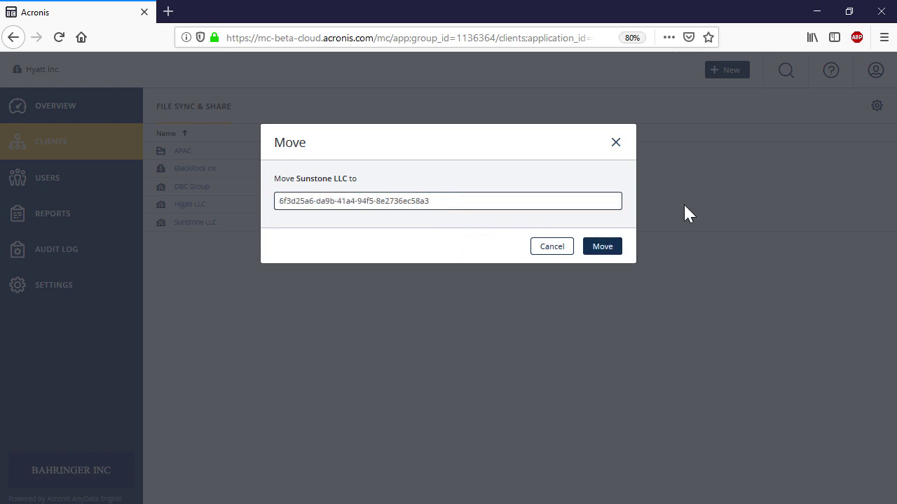
pyautogui.click(605, 250)
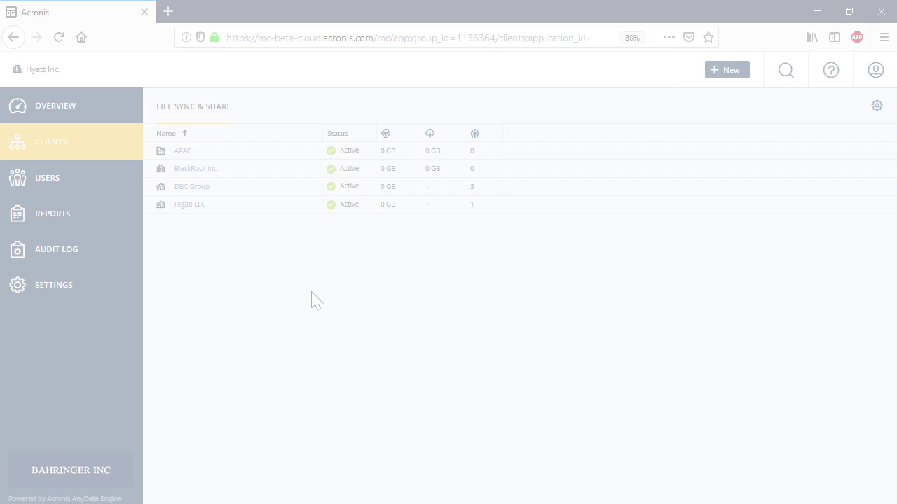
# Step: Create a new English folder named 'EU Customers' with File Sync & Share enabled
pyautogui.click(727, 71)
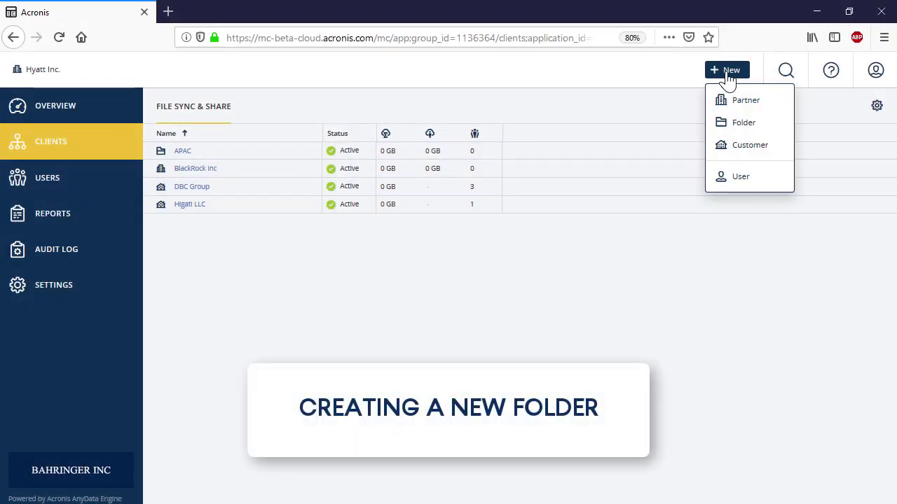
pyautogui.click(750, 123)
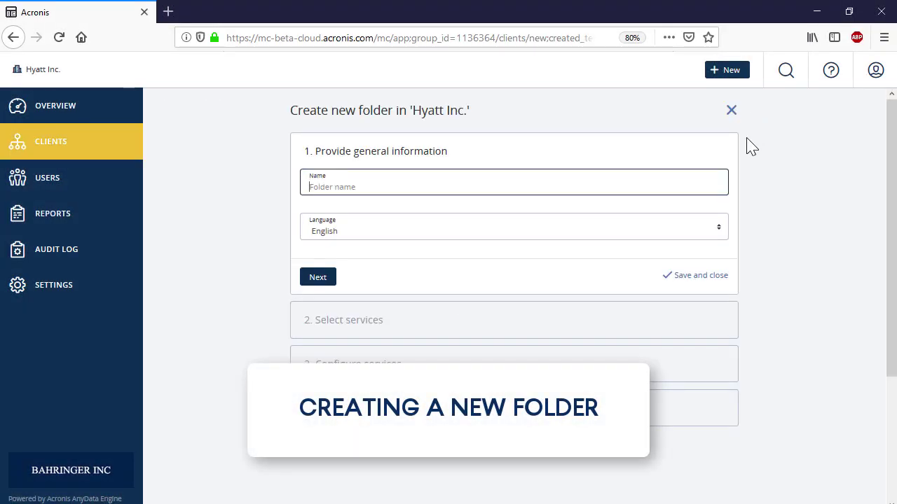
pyautogui.write('EU Customers')
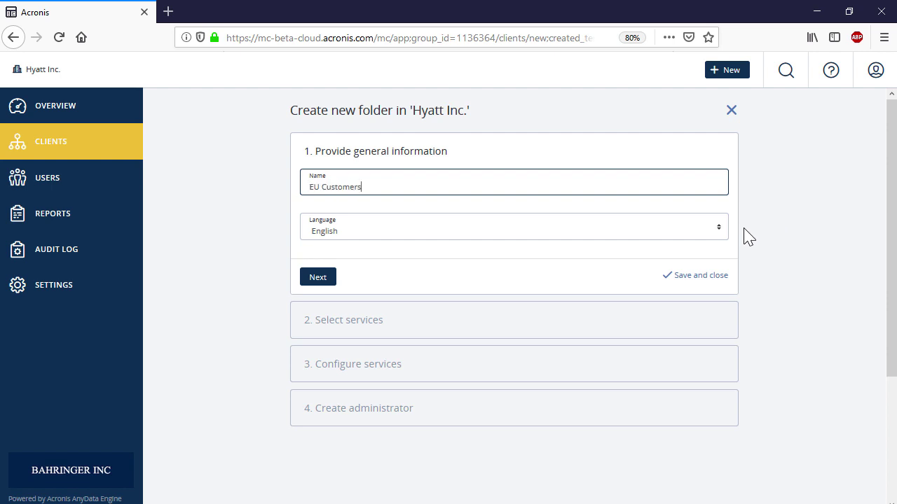
pyautogui.click(662, 226)
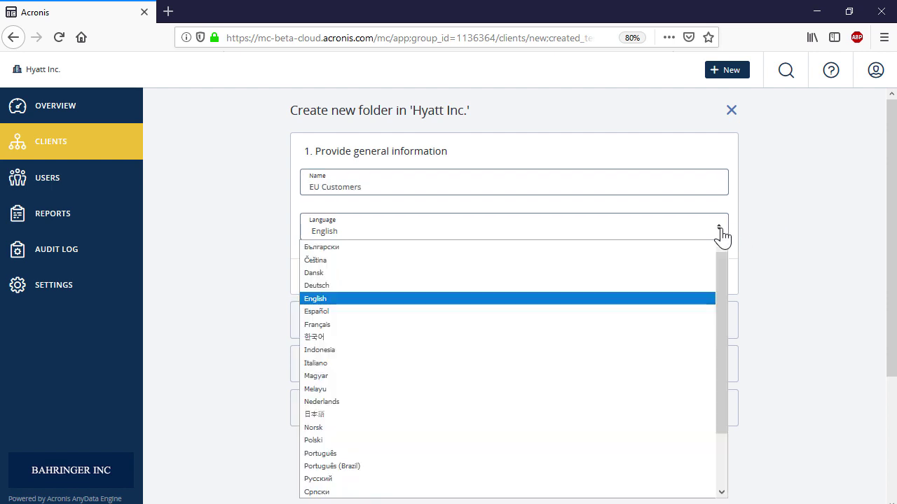
pyautogui.click(677, 300)
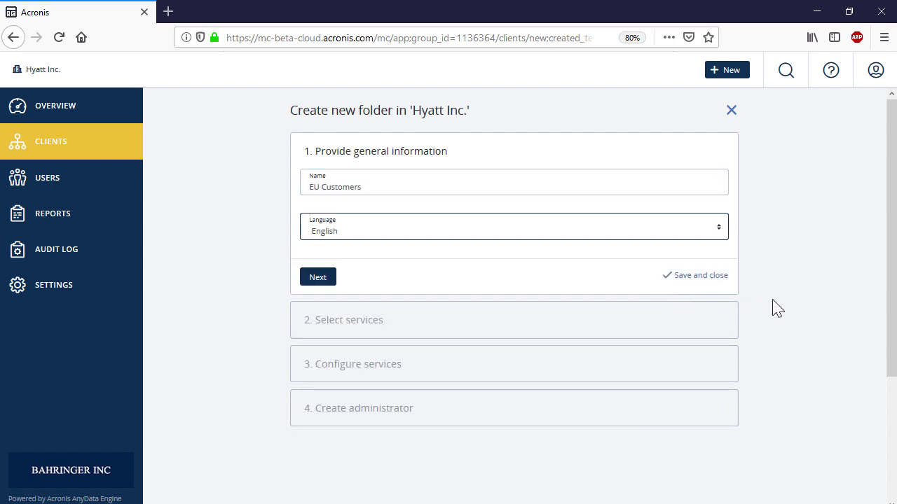
pyautogui.click(319, 278)
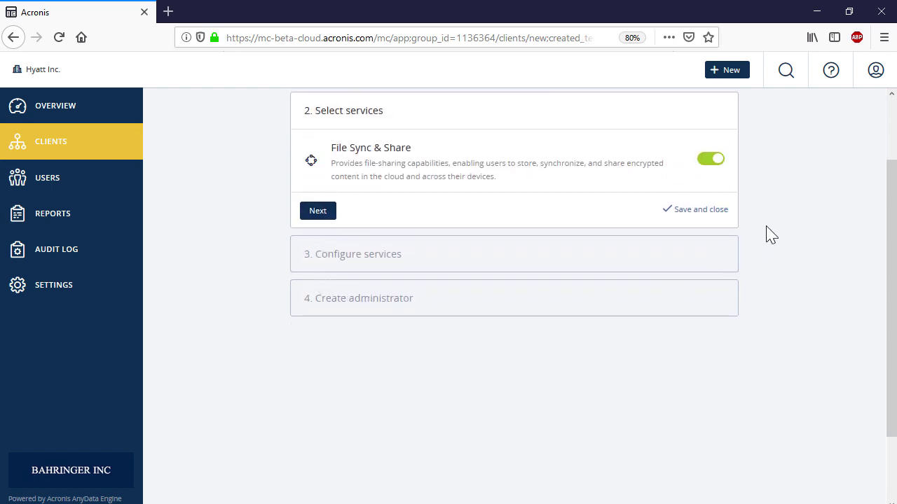
pyautogui.click(319, 211)
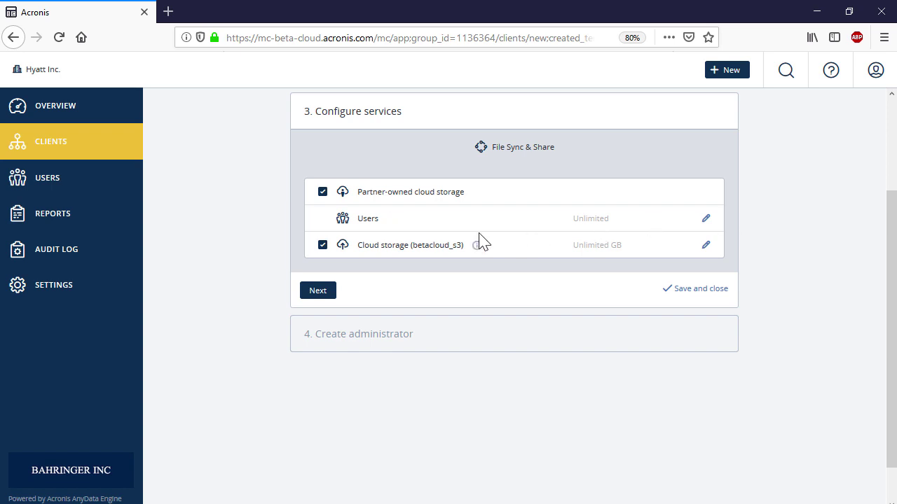
# Step: Add the EU Customers administrator's e-mail, first and last name in English, and finish
pyautogui.click(314, 291)
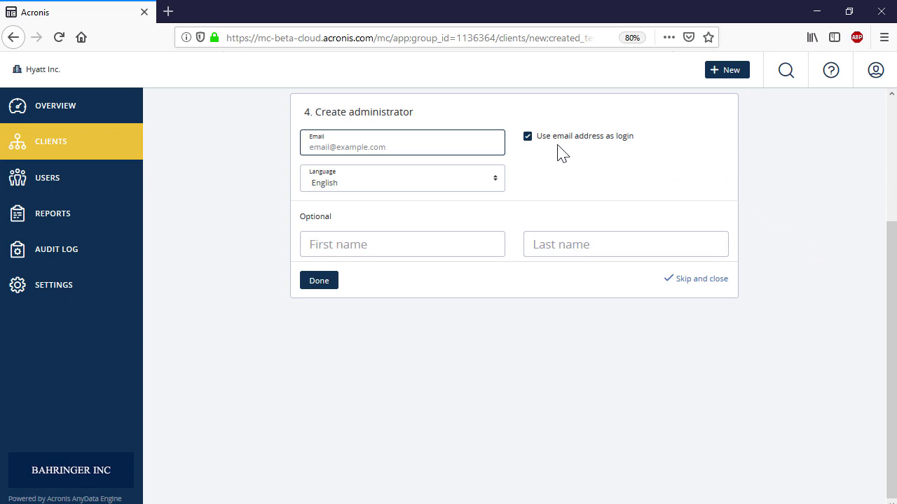
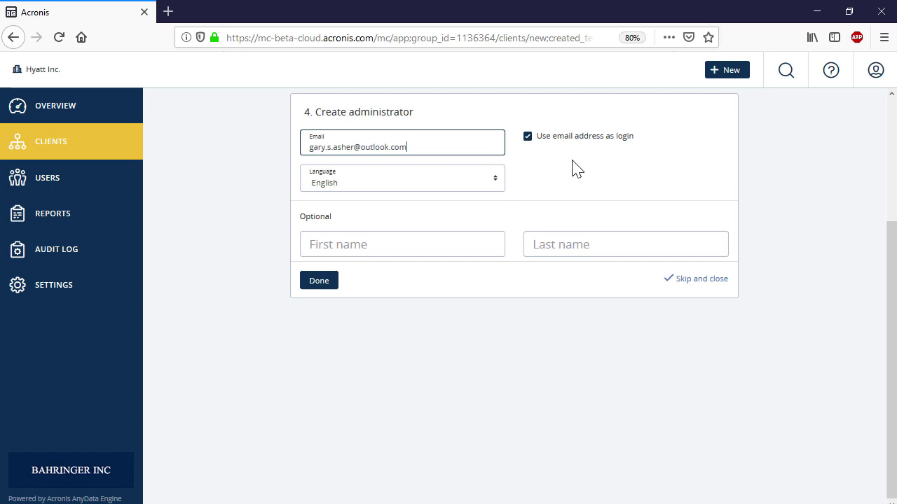
pyautogui.click(494, 184)
pyautogui.click(454, 252)
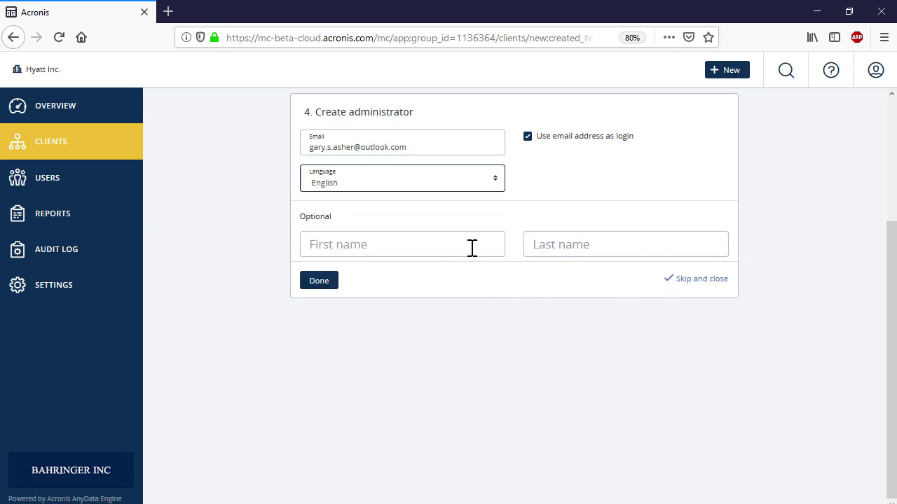
pyautogui.click(472, 249)
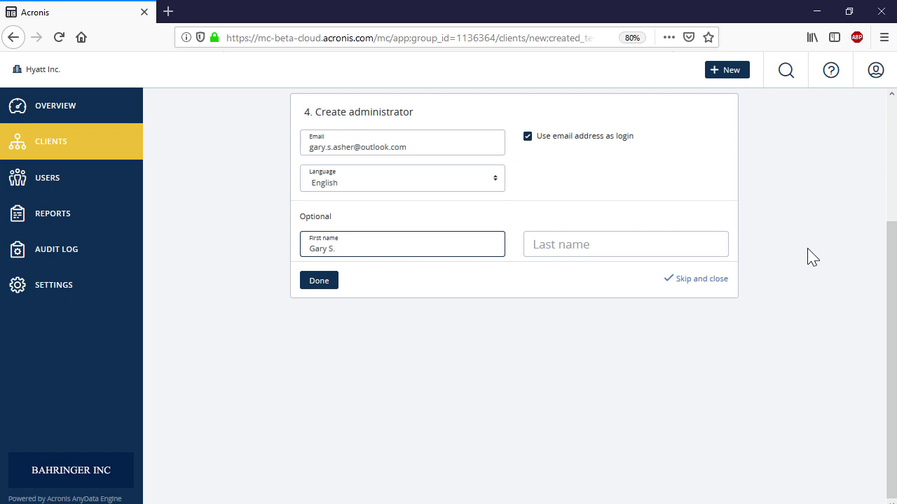
pyautogui.click(718, 249)
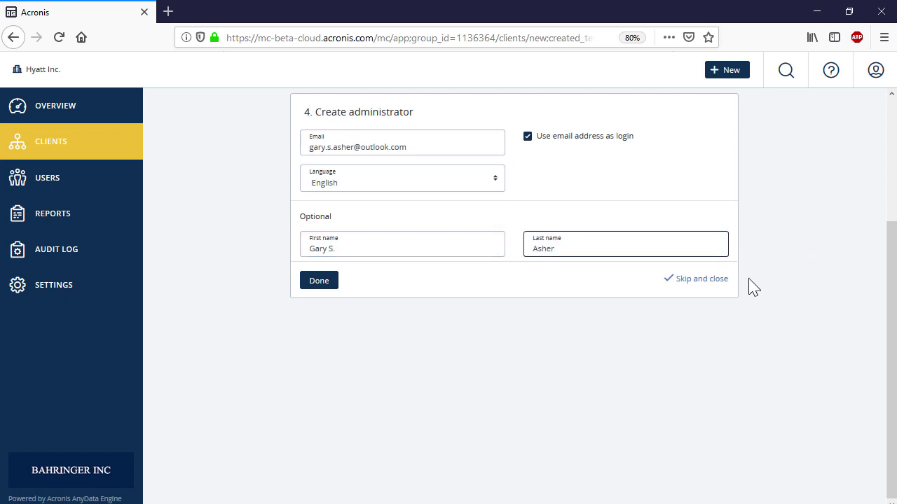
pyautogui.click(333, 282)
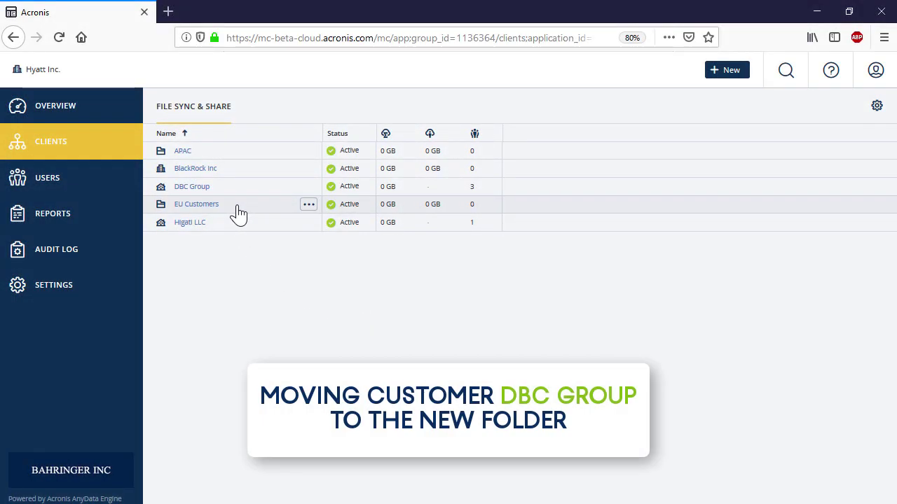
# Step: Copy the EU Customers internal tenant ID from its Show ID window
pyautogui.click(237, 210)
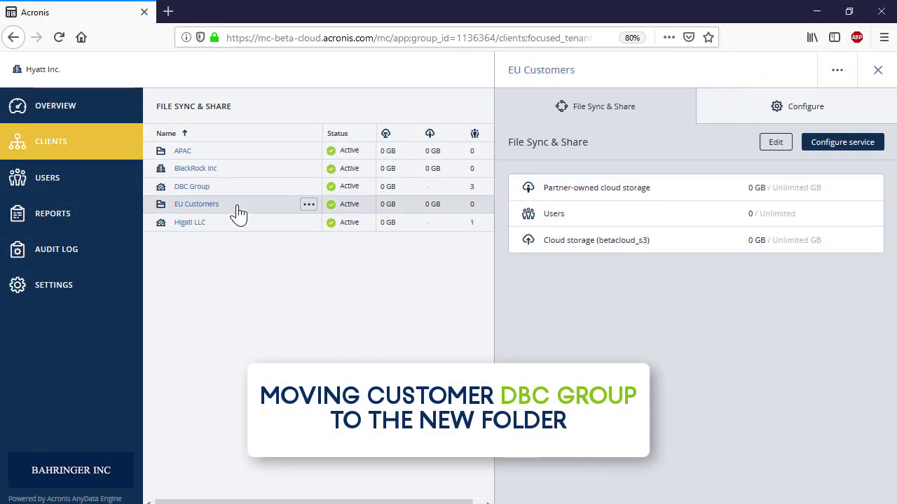
pyautogui.click(309, 206)
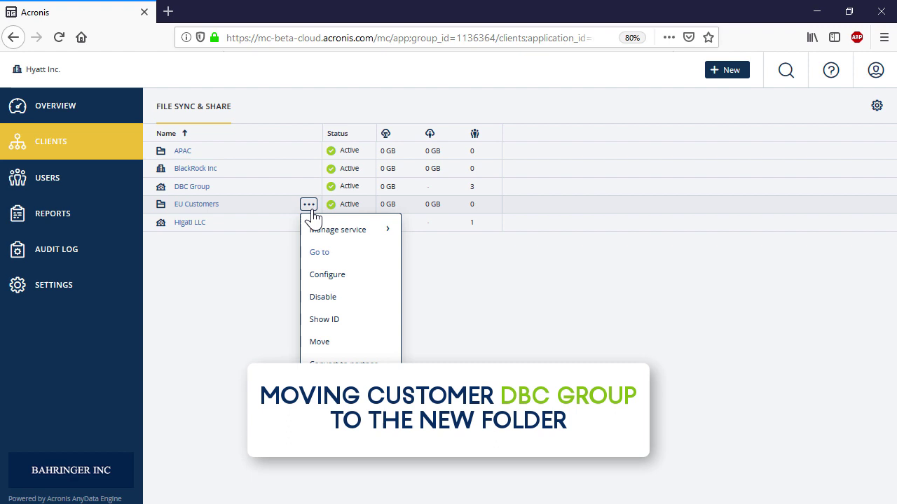
pyautogui.click(336, 320)
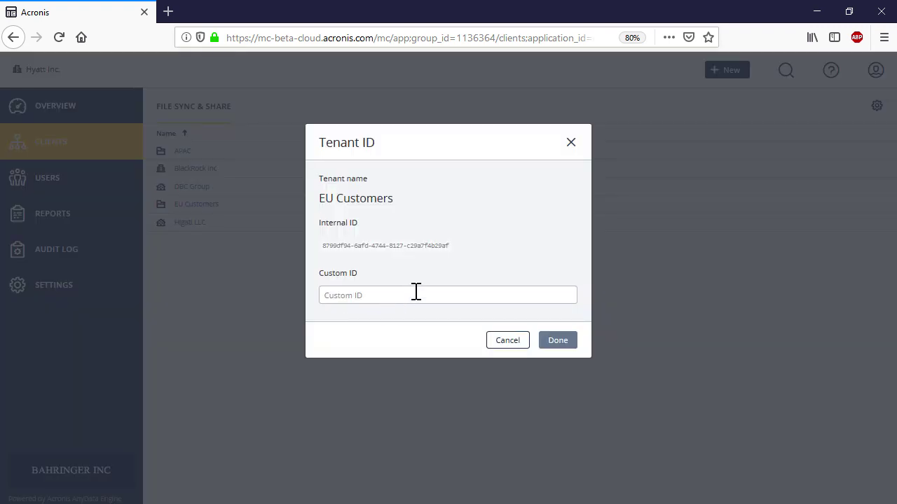
pyautogui.tripleClick(428, 247)
pyautogui.rightClick(428, 246)
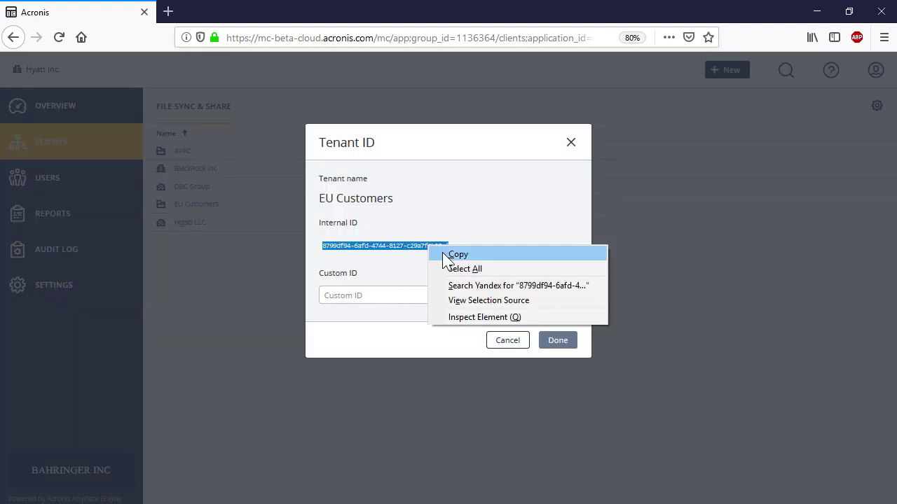
pyautogui.click(452, 254)
pyautogui.click(506, 340)
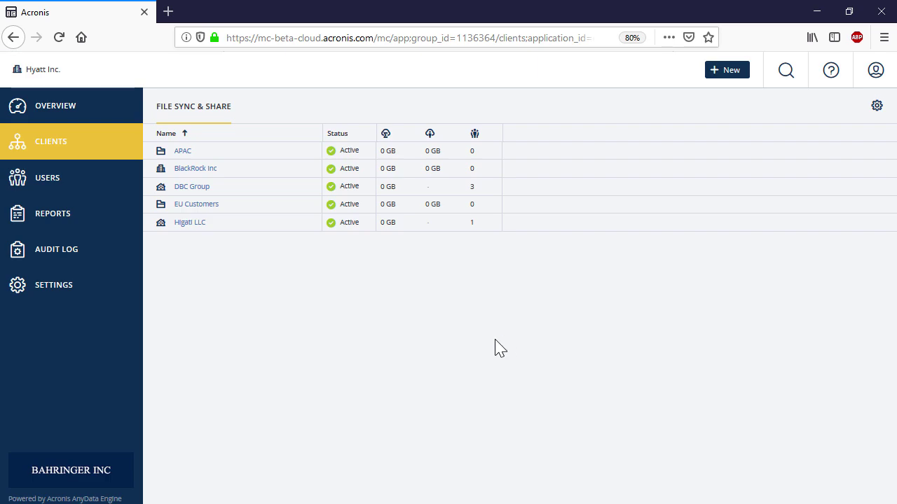
# Step: Move DBC Group into EU Customers using the pasted ID, then verify it arrived
pyautogui.click(284, 194)
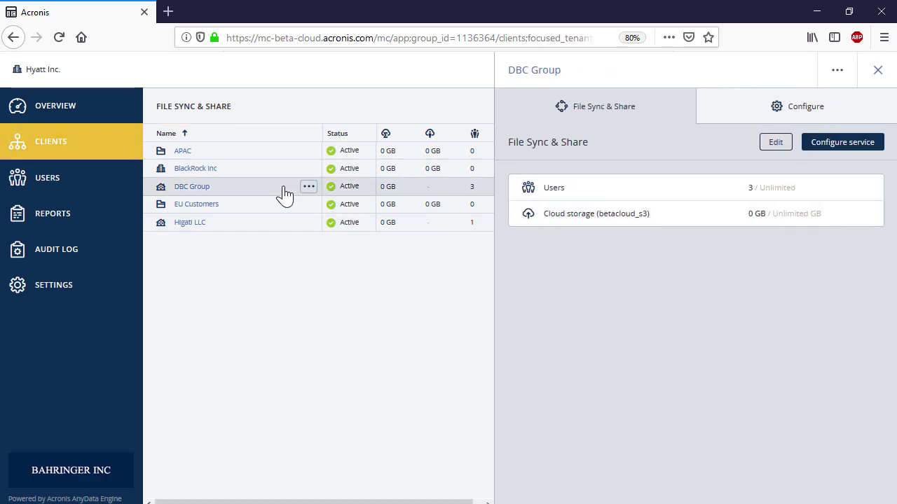
pyautogui.click(308, 190)
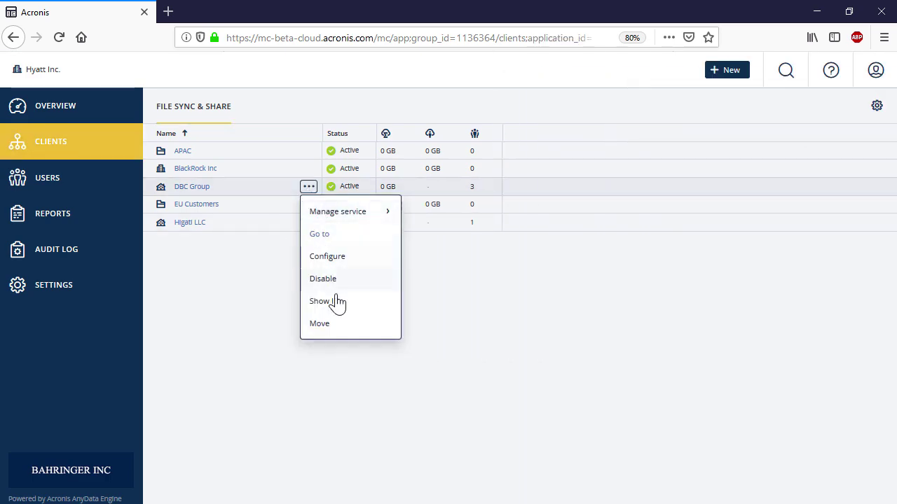
pyautogui.click(335, 327)
pyautogui.click(471, 200)
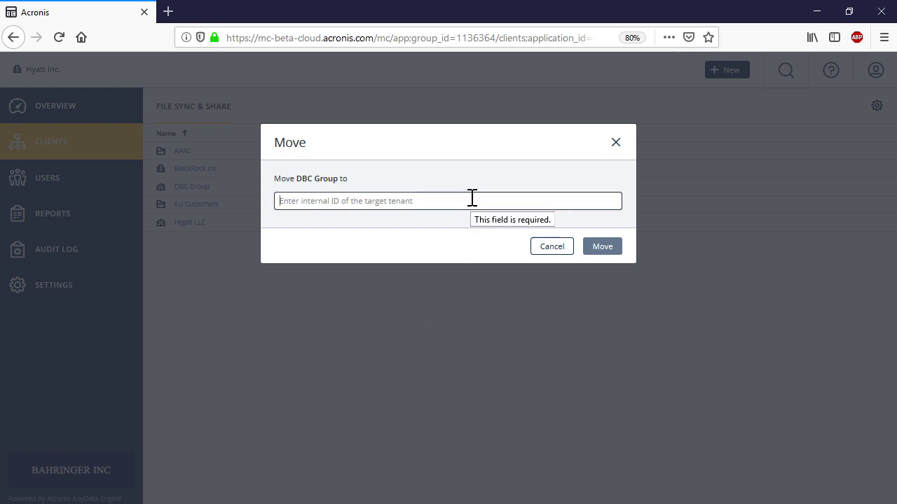
pyautogui.hotkey('ctrl', 'v')
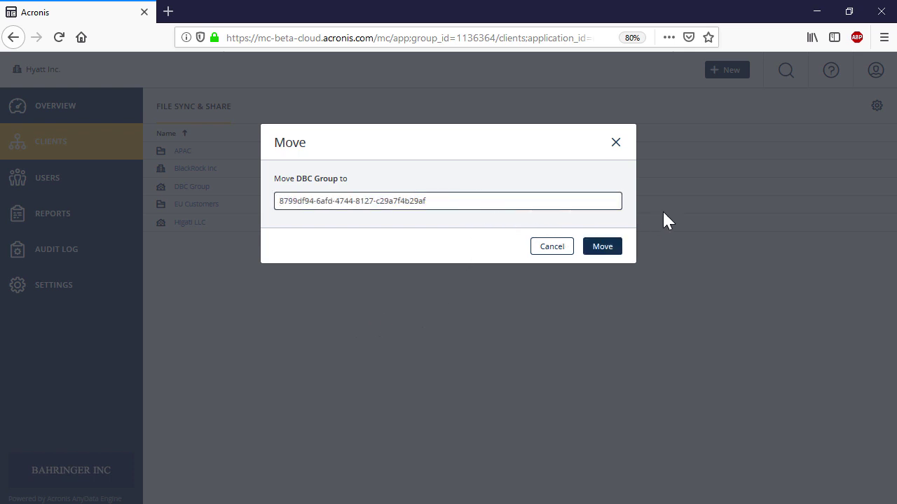
pyautogui.click(601, 246)
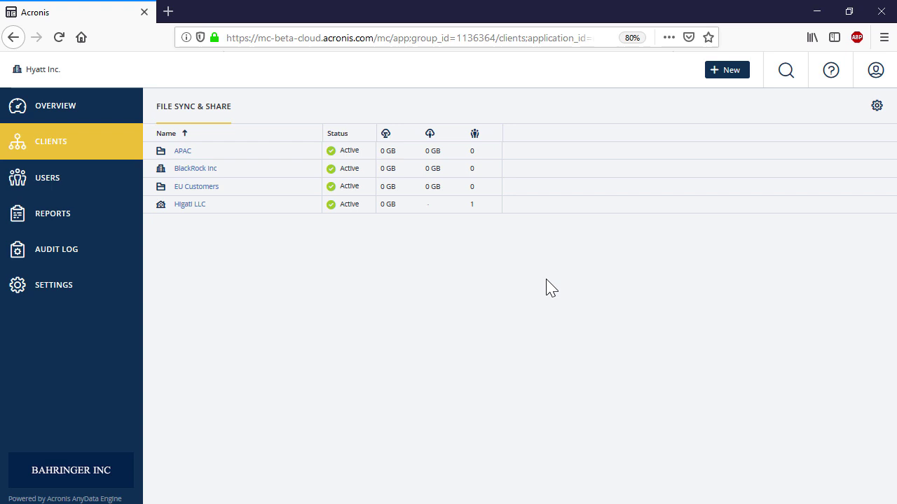
pyautogui.click(196, 187)
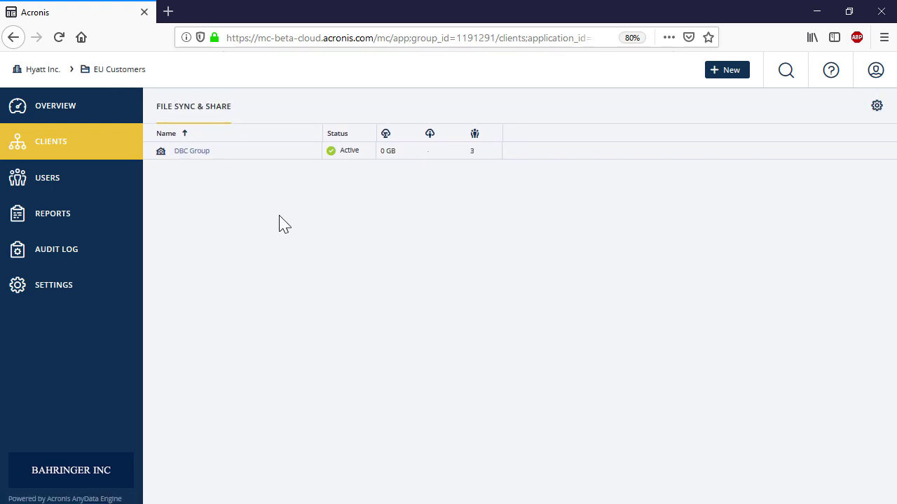
pyautogui.hotkey('alt', 'Left')
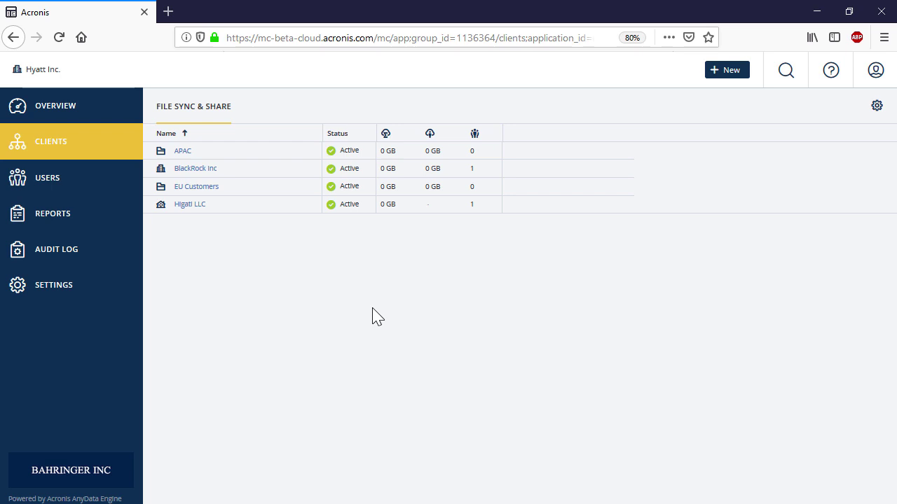
# Step: Disable Higati LLC from its actions menu and confirm the change
pyautogui.click(257, 205)
pyautogui.click(308, 205)
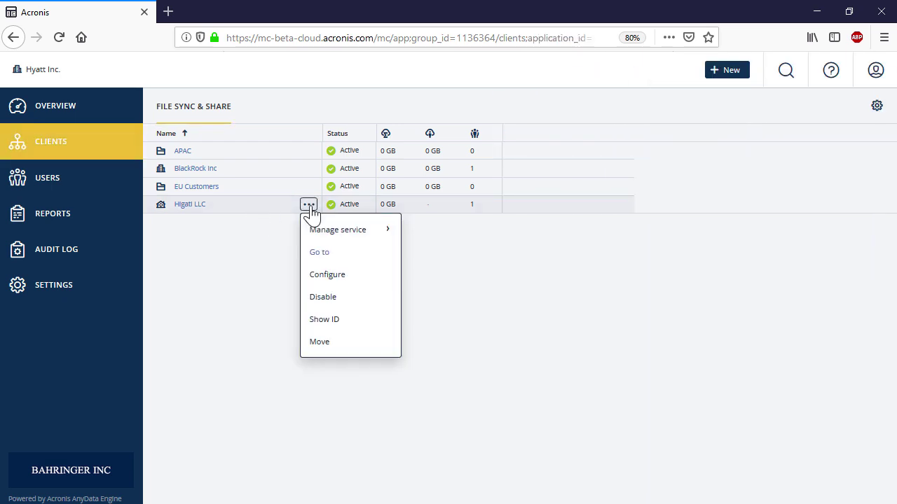
pyautogui.click(343, 301)
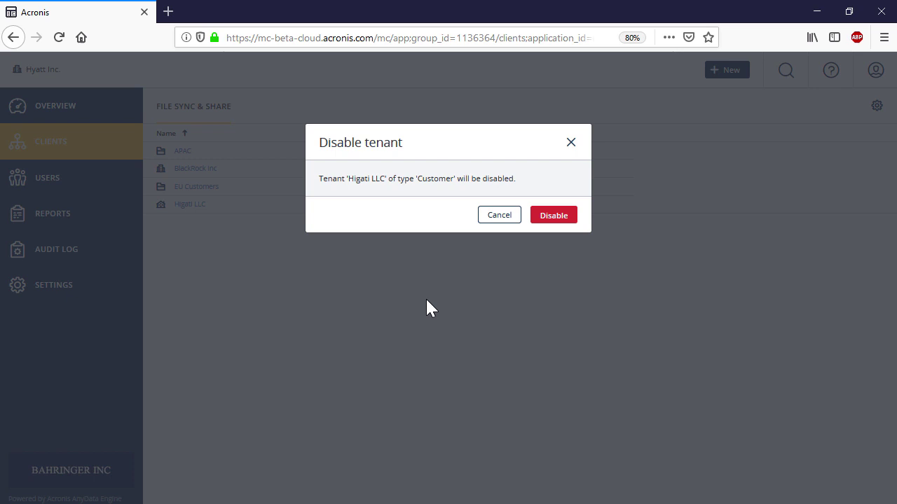
pyautogui.click(553, 217)
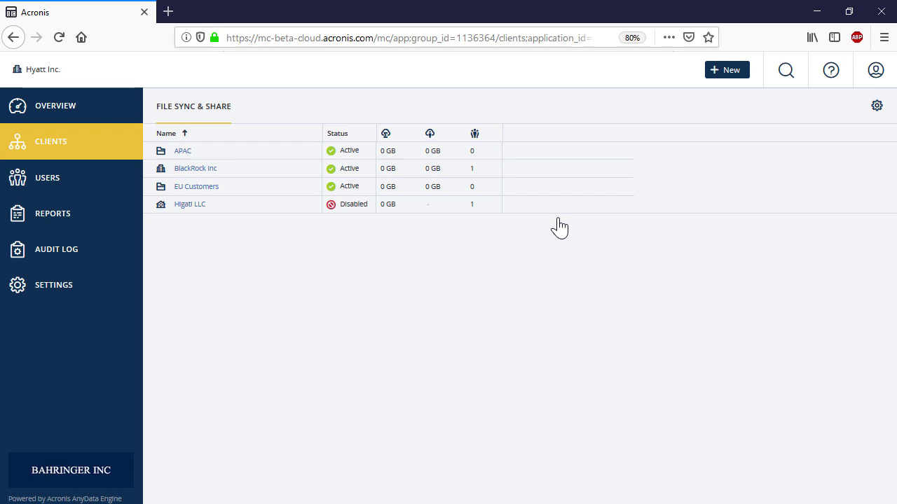
pyautogui.click(275, 209)
pyautogui.click(308, 205)
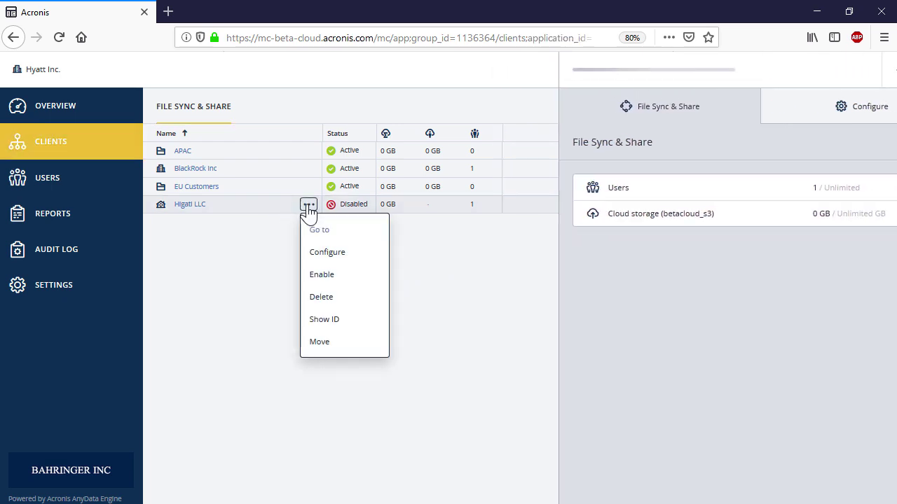
pyautogui.click(340, 300)
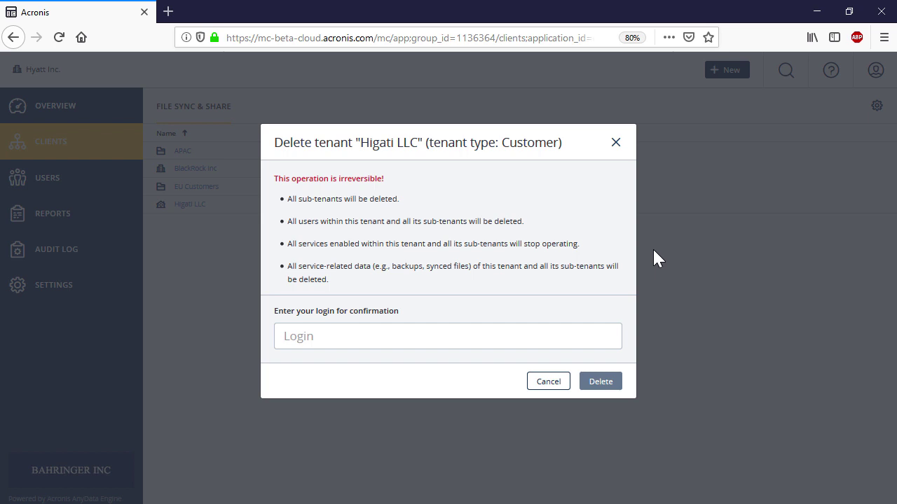
# Step: Cancel the pending deletion and choose Enable for Higati LLC
pyautogui.click(553, 384)
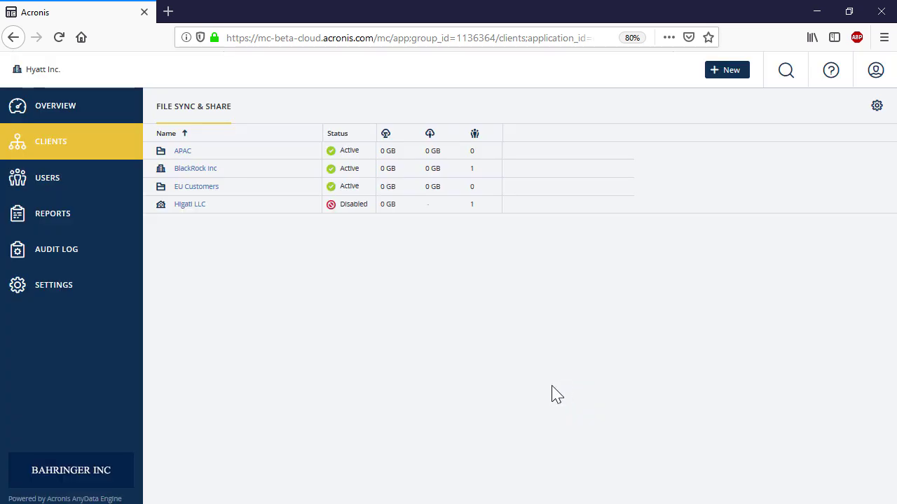
pyautogui.click(301, 208)
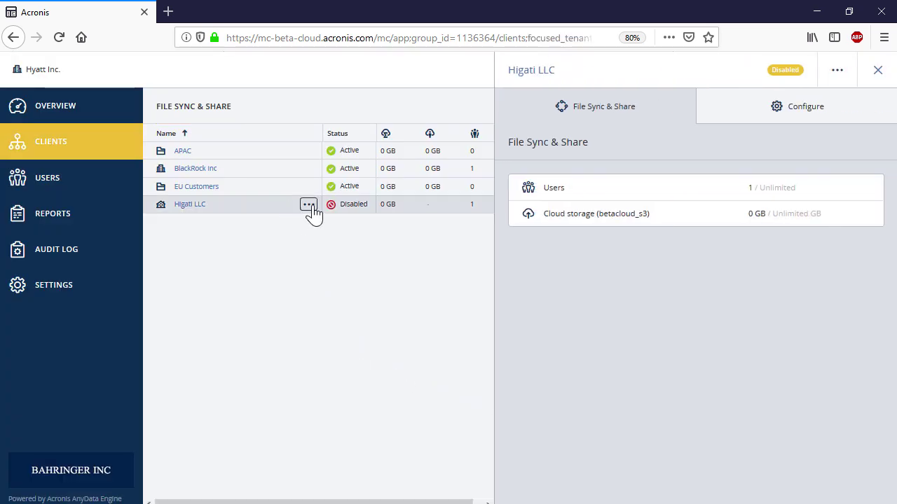
pyautogui.click(309, 206)
pyautogui.click(325, 273)
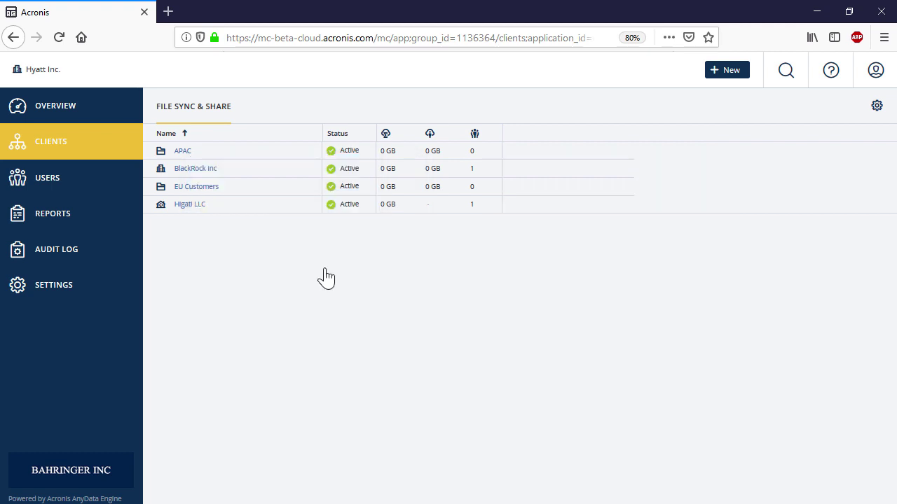
# Step: Set Higati LLC's cloud storage quota to 500 GB with an overage of 150, then save
pyautogui.click(248, 212)
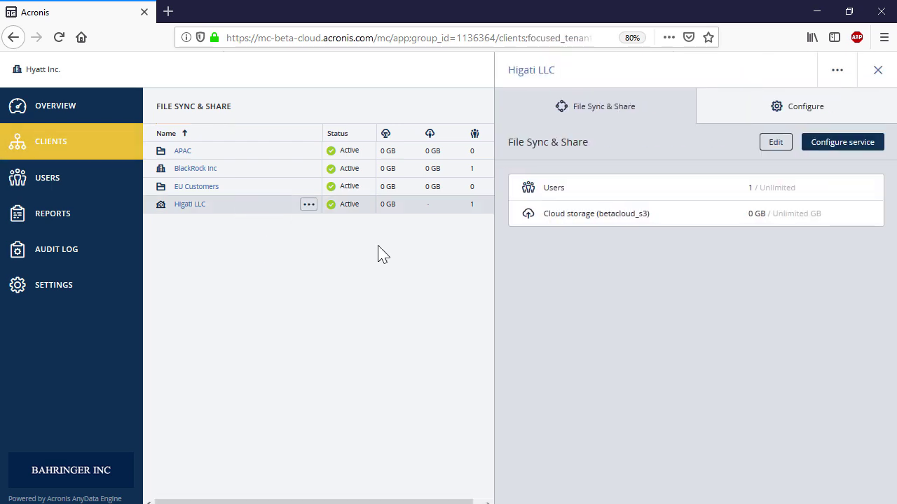
pyautogui.click(778, 145)
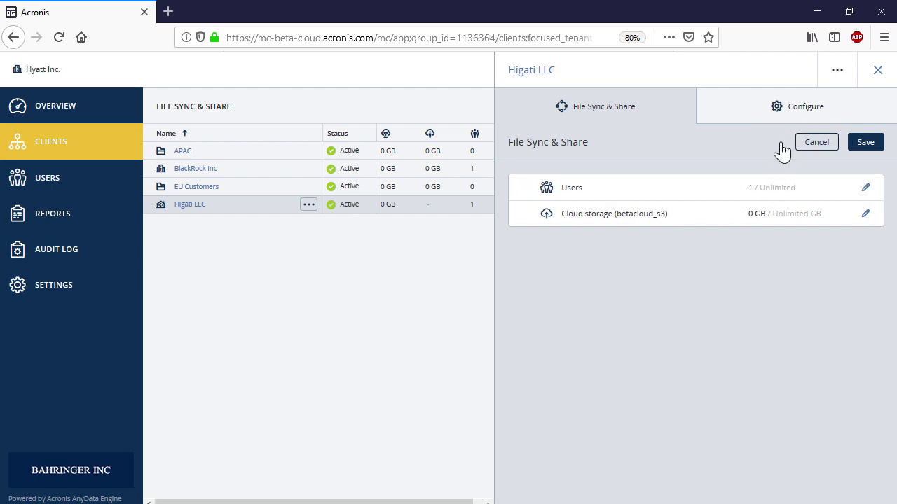
pyautogui.click(865, 216)
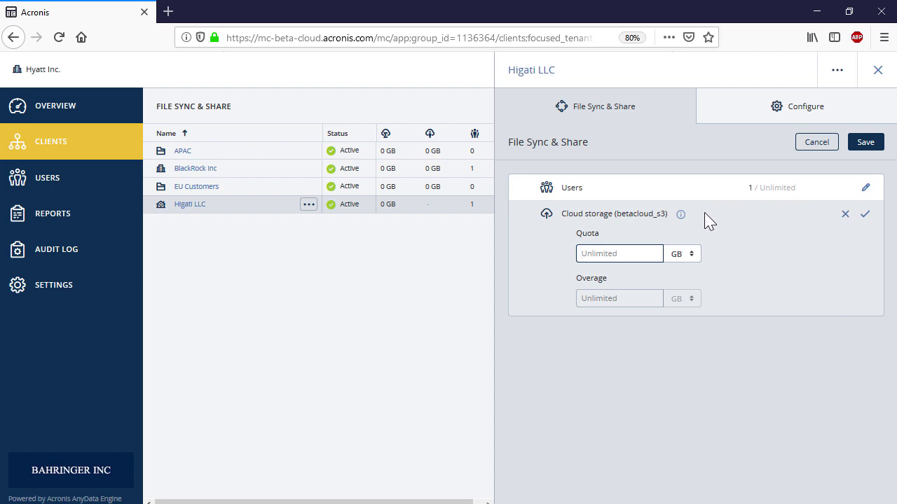
pyautogui.write('500')
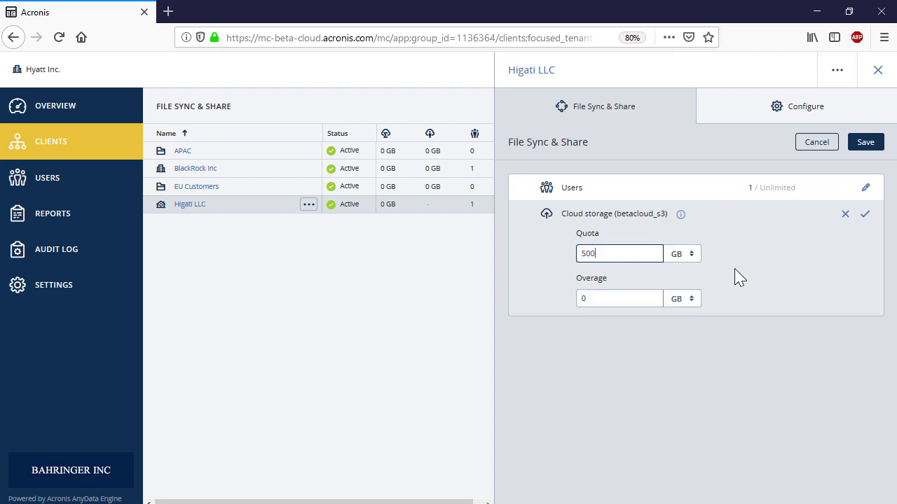
pyautogui.click(641, 298)
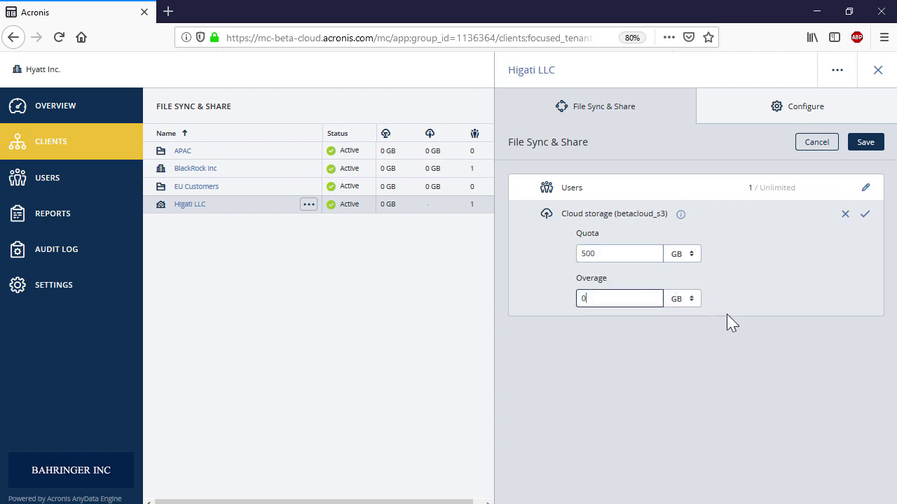
pyautogui.write('150')
pyautogui.click(864, 215)
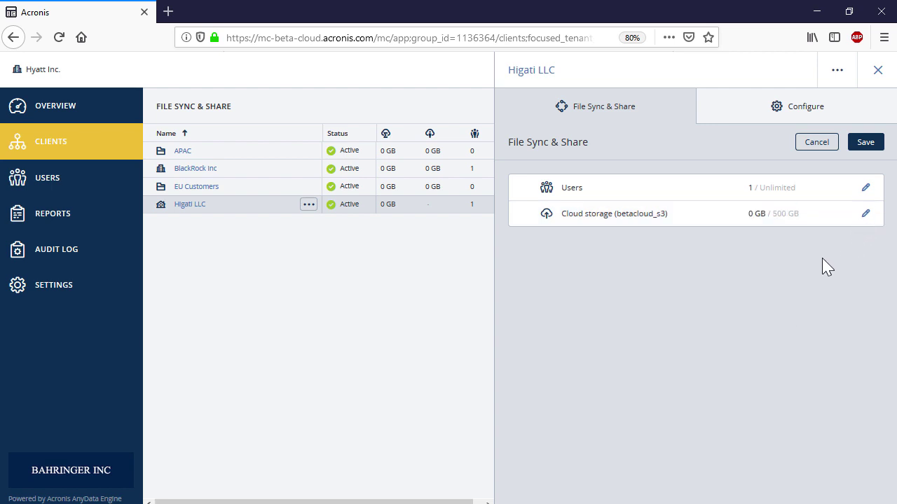
pyautogui.click(865, 144)
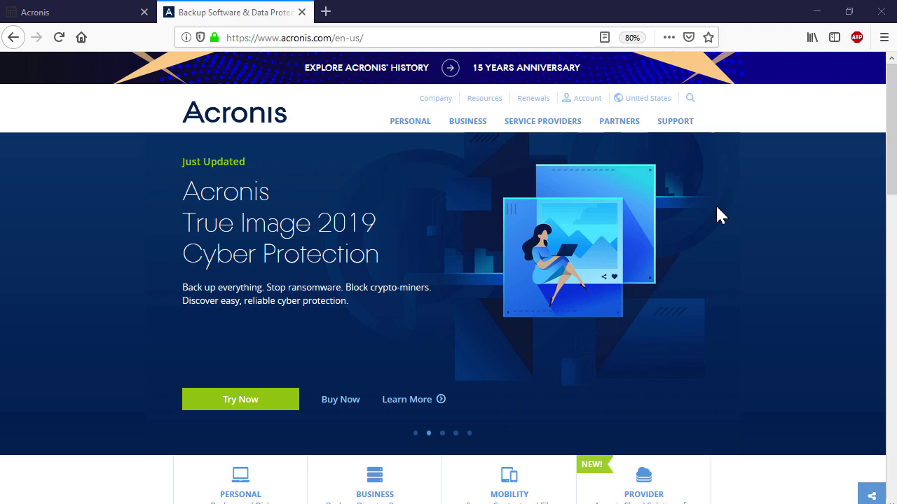
# Step: Go from Contact Support to the Acronis Files support category on acronis.com
pyautogui.moveTo(676, 133)
pyautogui.click(644, 267)
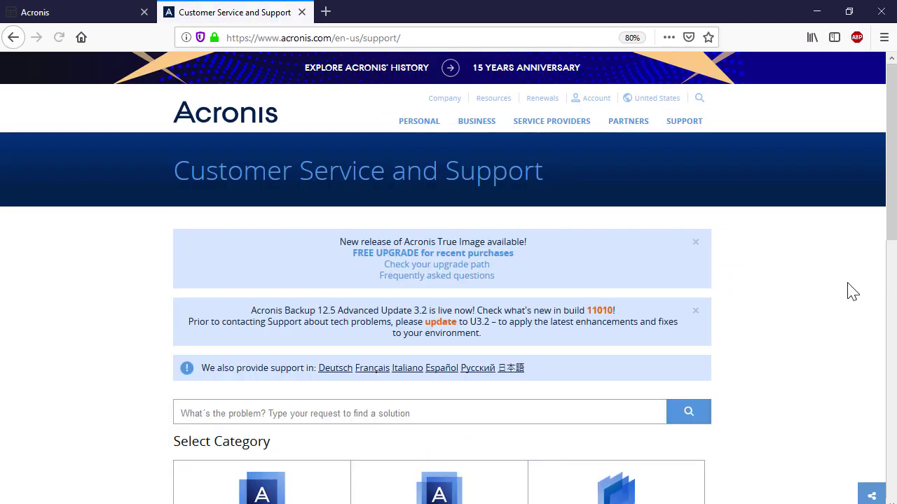
pyautogui.moveTo(891, 236); pyautogui.dragTo(893, 374)
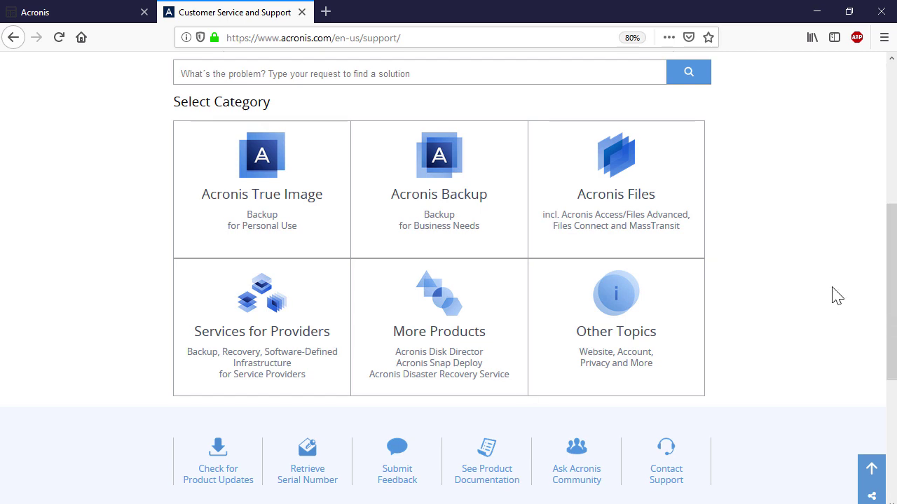
pyautogui.click(636, 208)
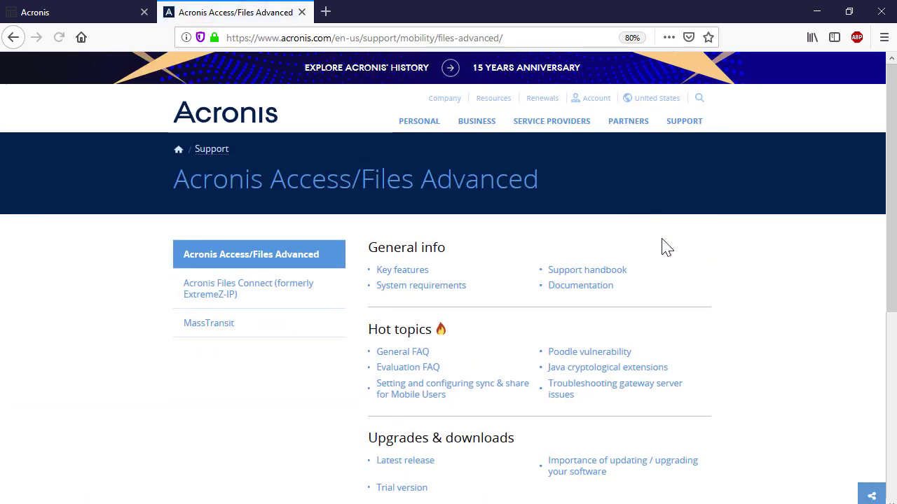
pyautogui.moveTo(893, 261); pyautogui.dragTo(895, 354)
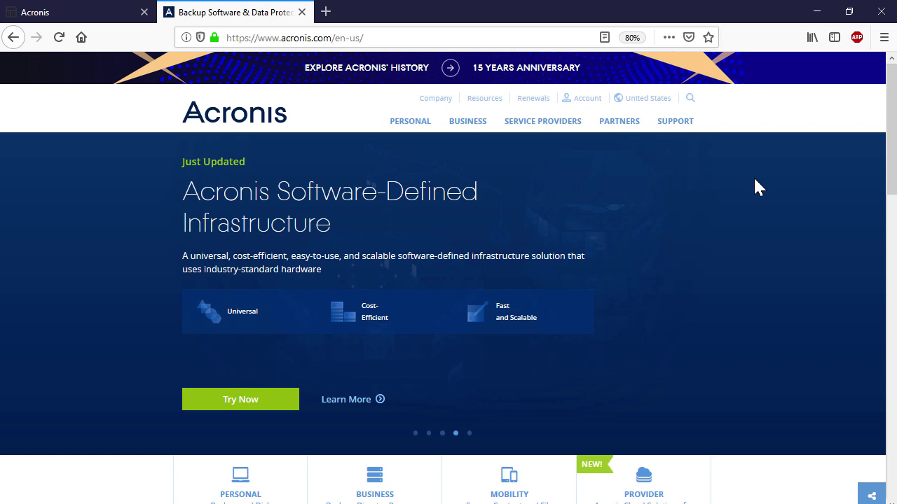
# Step: Browse the Acronis Knowledge Base to the Acronis Files Cloud articles and video guides
pyautogui.moveTo(675, 121)
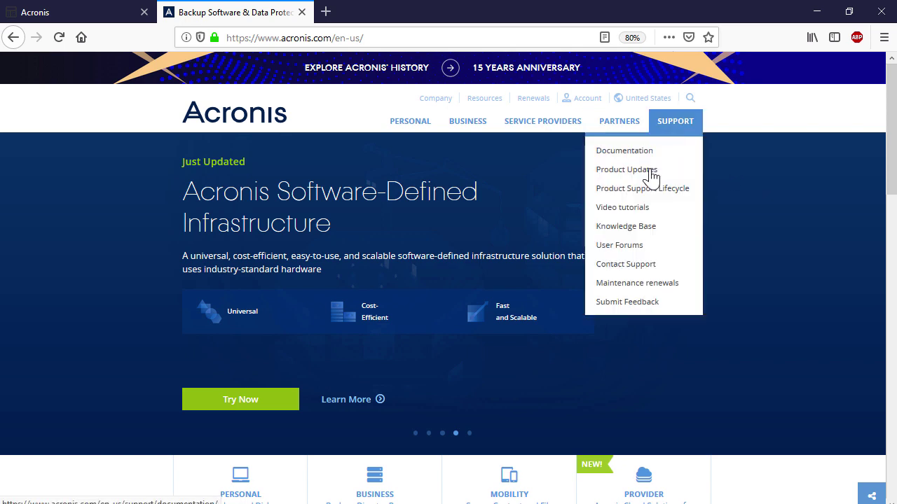
pyautogui.click(635, 225)
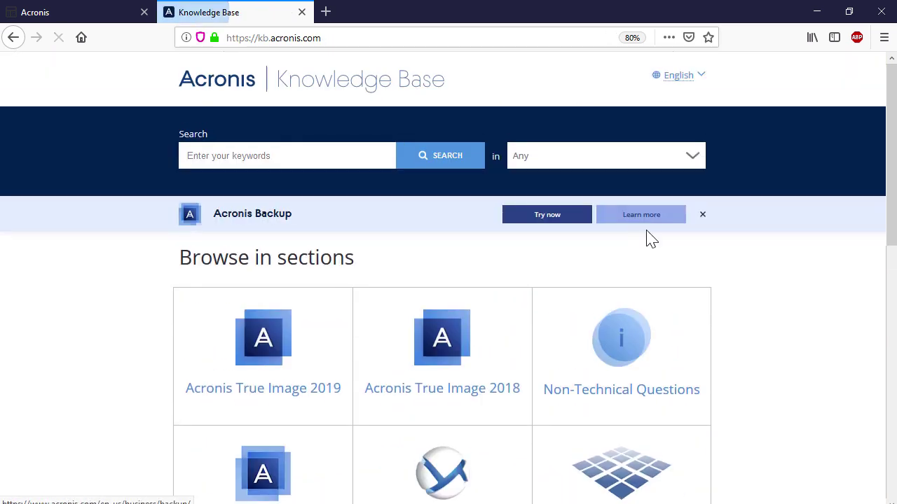
pyautogui.moveTo(890, 231); pyautogui.dragTo(894, 454)
pyautogui.click(436, 356)
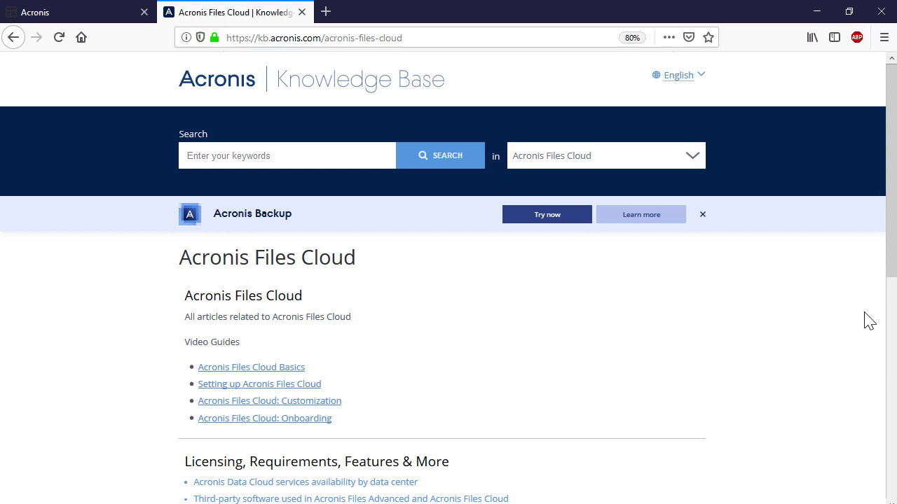
pyautogui.moveTo(894, 270); pyautogui.dragTo(893, 358)
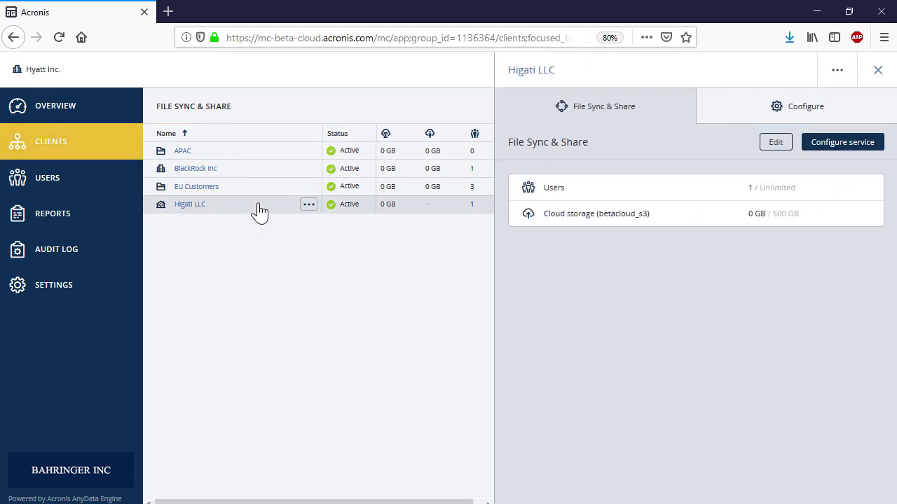
pyautogui.click(775, 144)
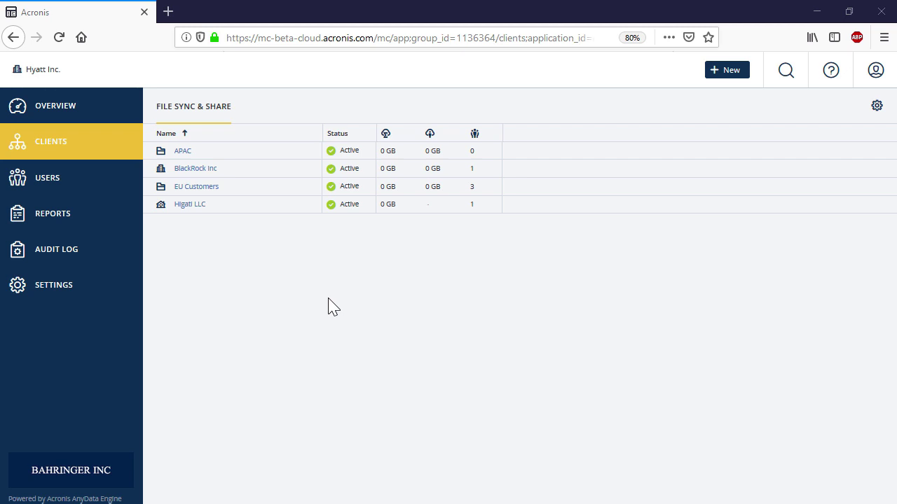
# Step: Open Higati LLC's Users list and start a new user
pyautogui.click(232, 209)
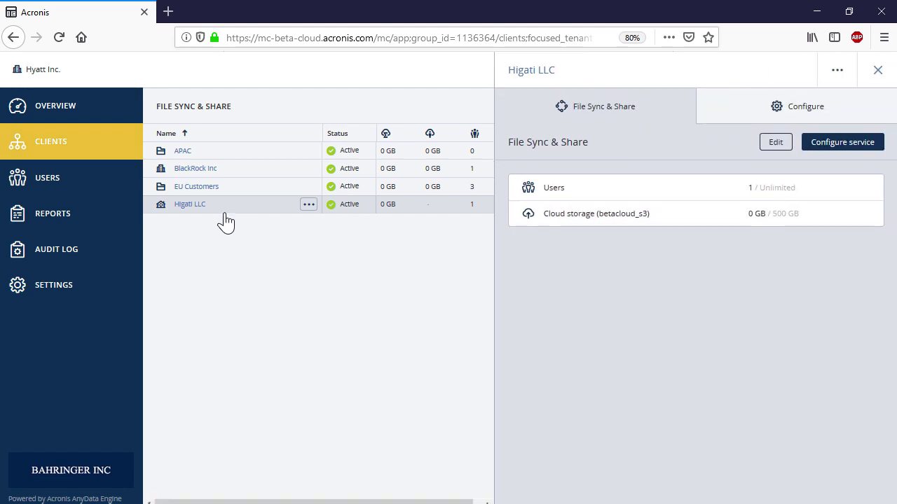
pyautogui.click(183, 206)
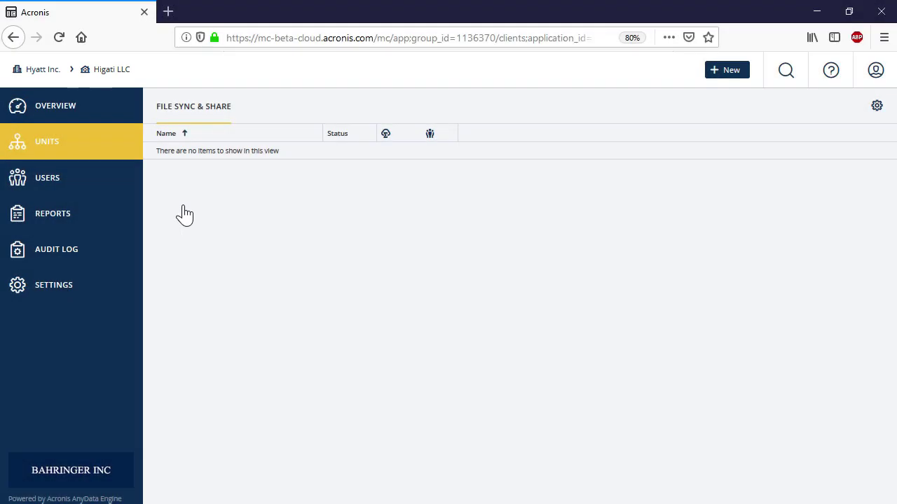
pyautogui.click(92, 185)
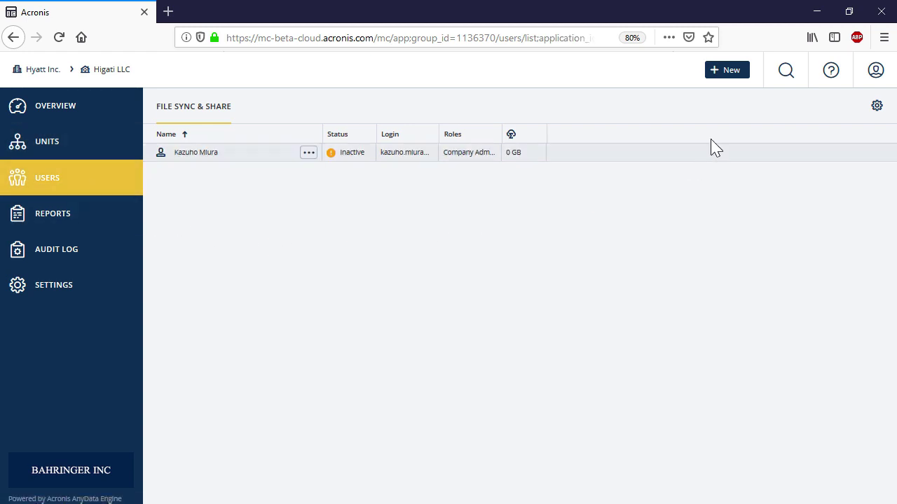
pyautogui.click(737, 76)
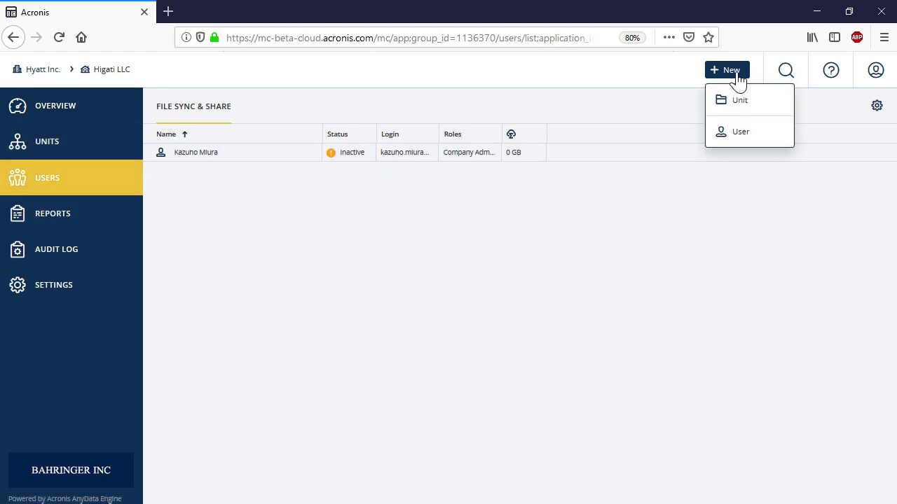
pyautogui.click(751, 139)
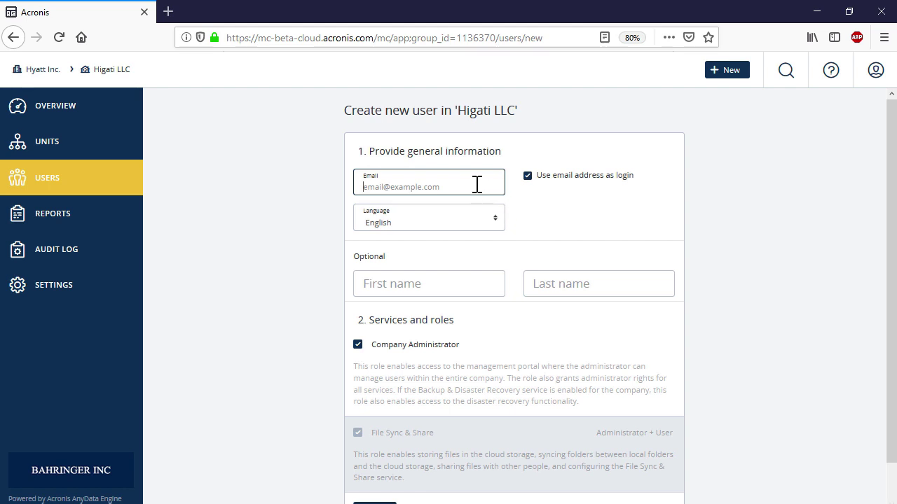
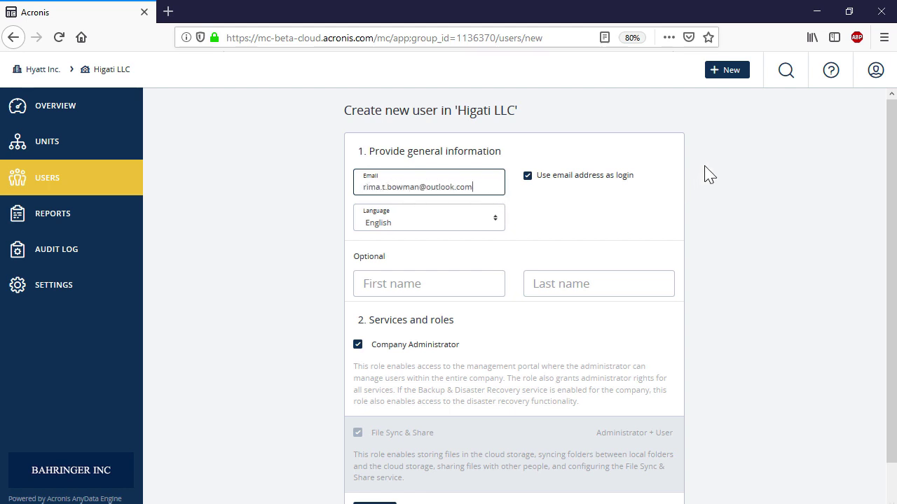
# Step: Enter the user's e-mail, English language, first and last name, and create the user
pyautogui.click(493, 224)
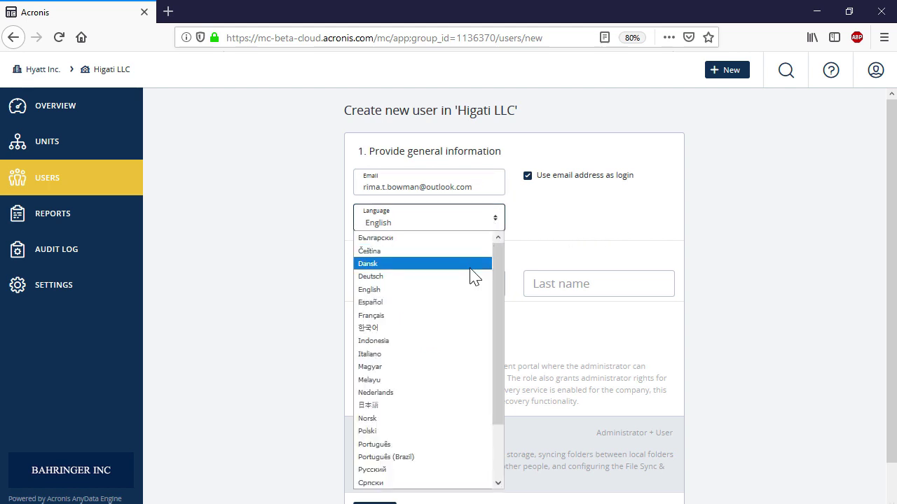
pyautogui.click(459, 289)
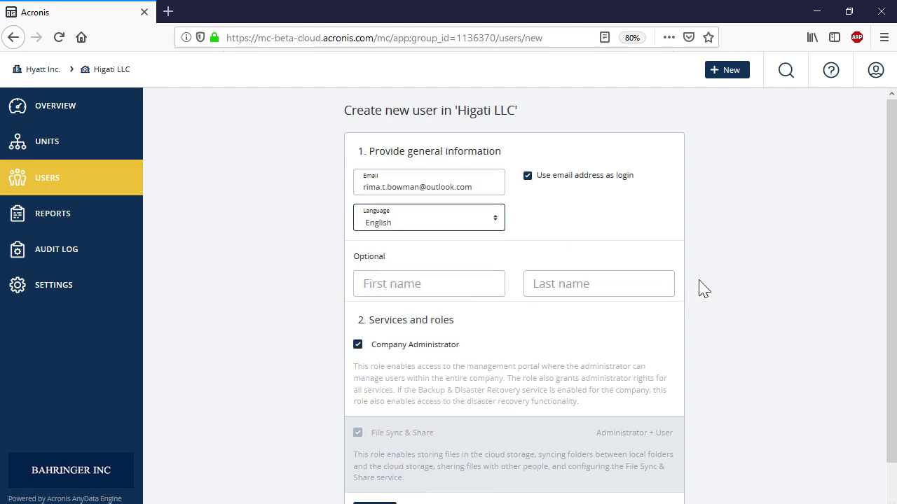
pyautogui.click(489, 288)
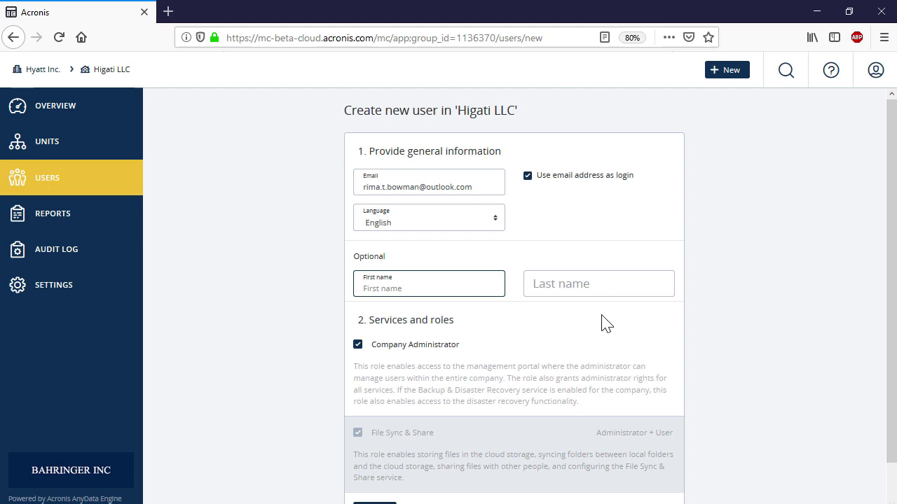
pyautogui.click(659, 293)
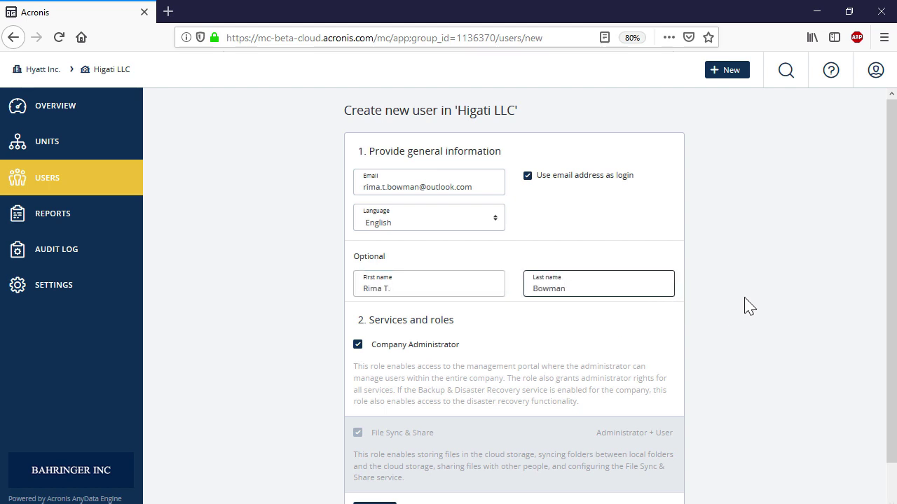
pyautogui.moveTo(890, 306); pyautogui.dragTo(890, 341)
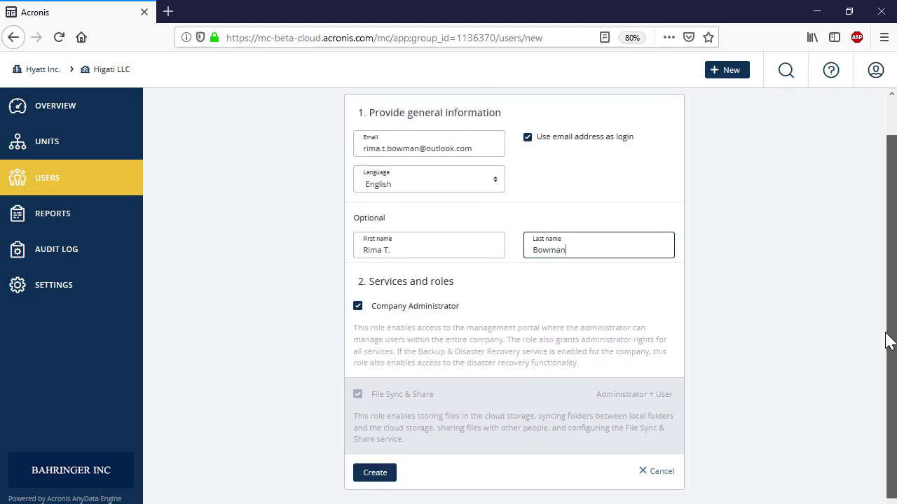
pyautogui.click(368, 474)
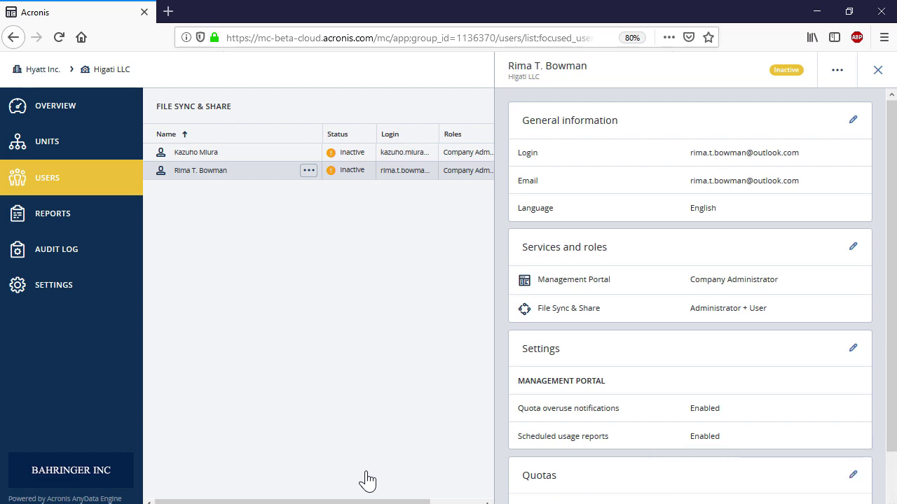
# Step: Disable the older Company Administrator user in Higati LLC
pyautogui.click(878, 71)
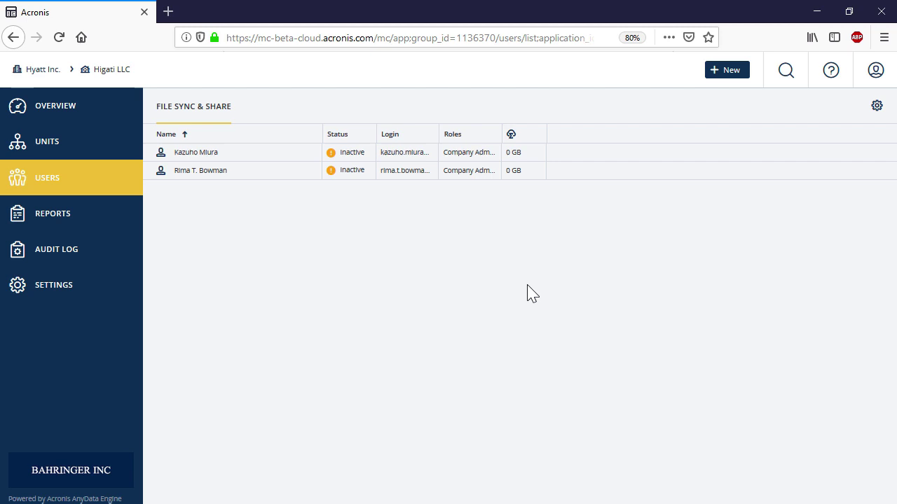
pyautogui.click(281, 157)
pyautogui.click(308, 154)
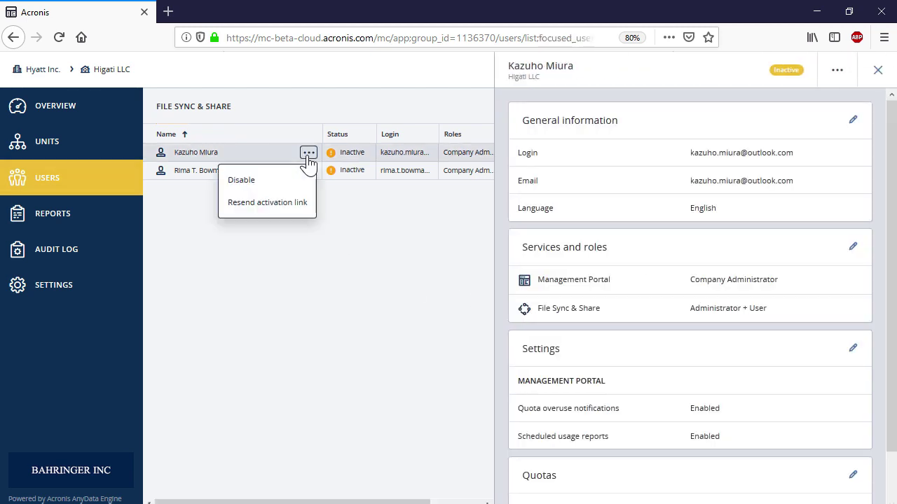
pyautogui.click(289, 184)
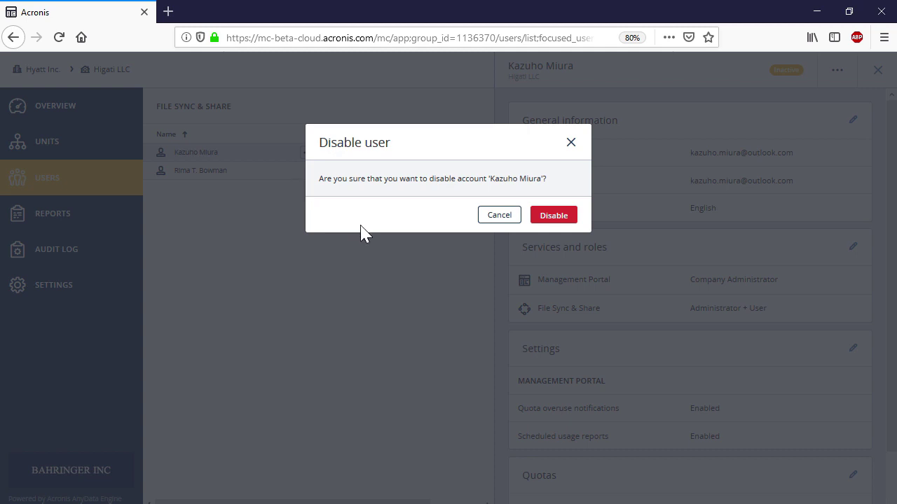
pyautogui.click(569, 216)
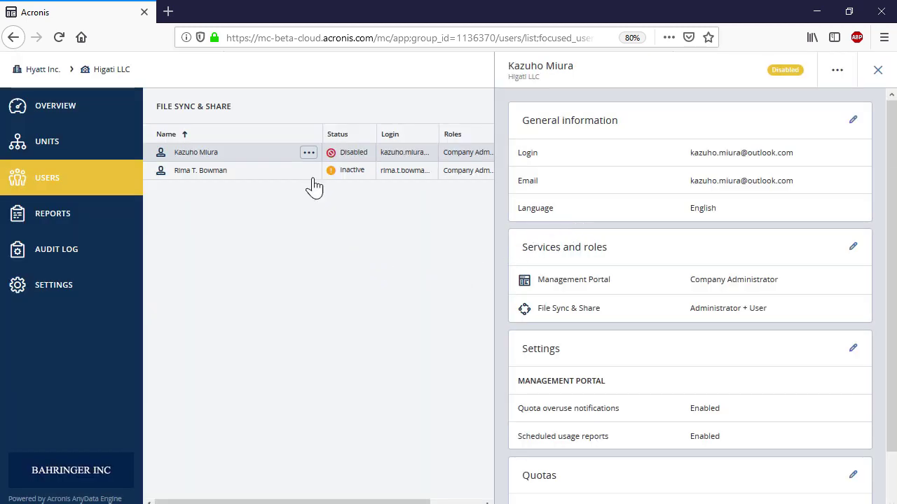
# Step: Delete the disabled user, confirming with the administrator's login e-mail
pyautogui.click(309, 154)
pyautogui.click(249, 202)
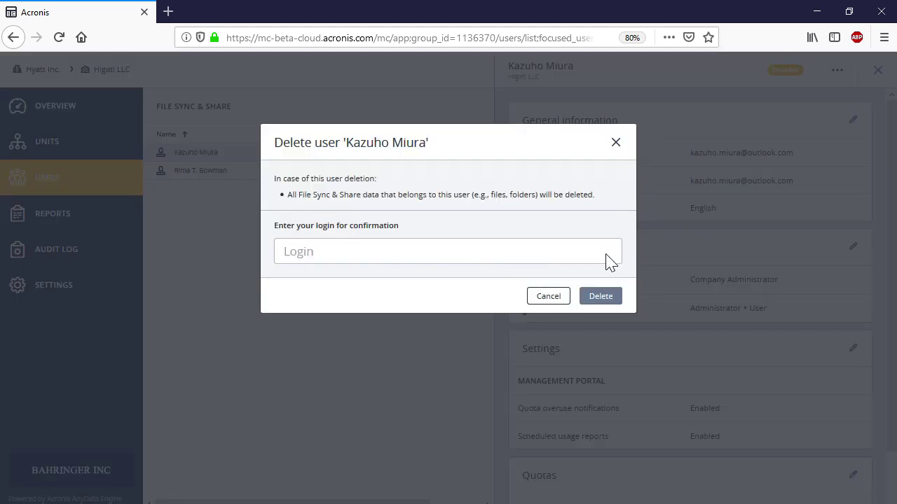
pyautogui.click(571, 257)
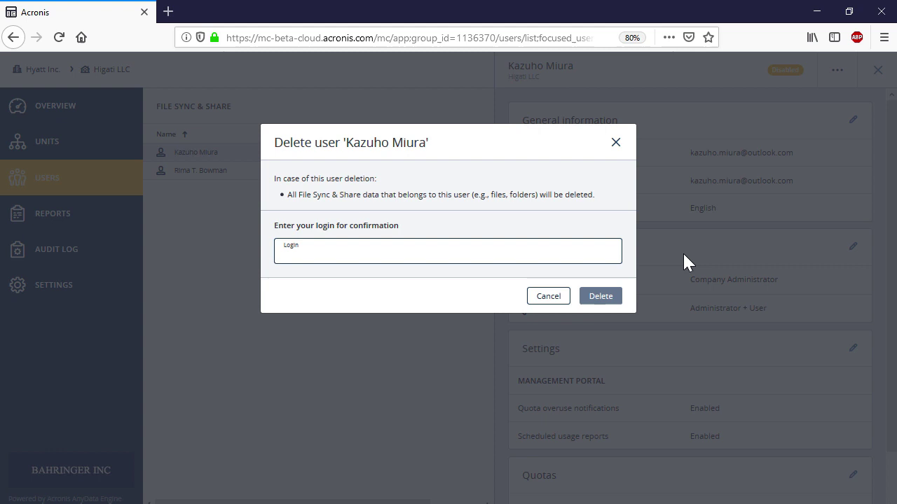
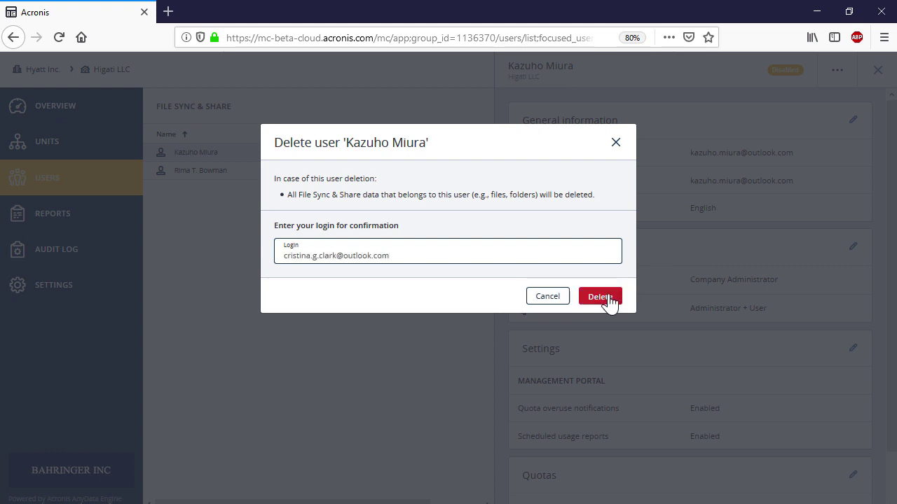
pyautogui.click(602, 299)
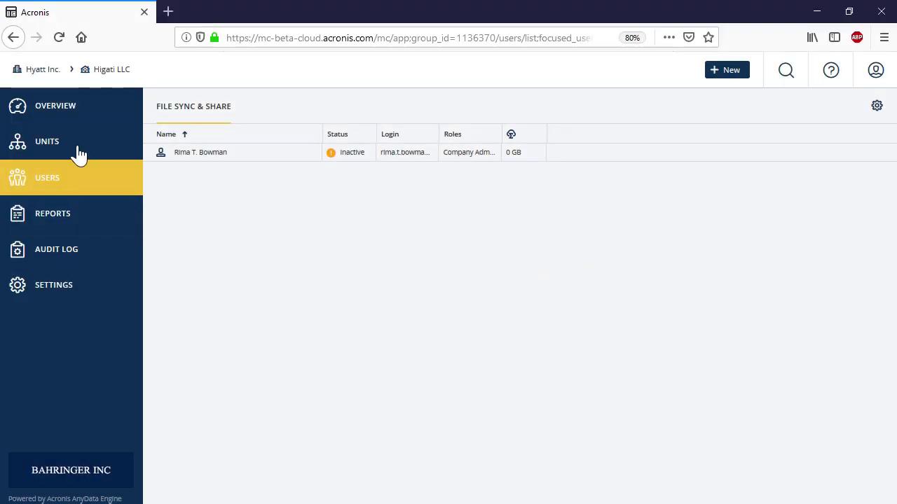
# Step: From Higati LLC's Overview, launch File Sync & Share configuration to view General Restrictions
pyautogui.click(63, 110)
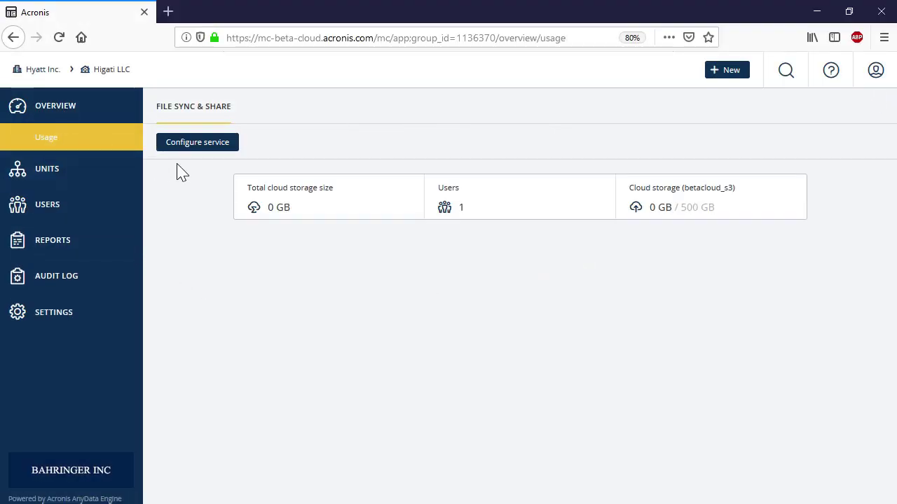
pyautogui.click(200, 145)
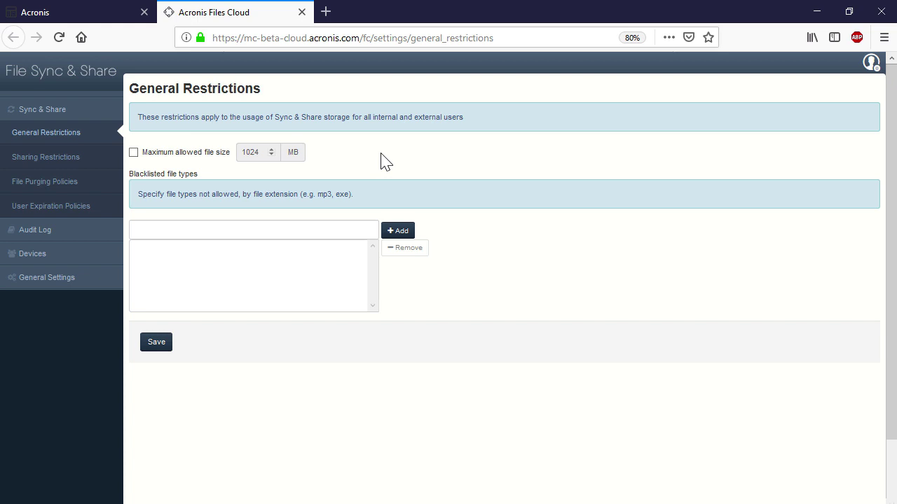
# Step: Show the File Purging Policies page, where all purge options are unchecked
pyautogui.click(61, 188)
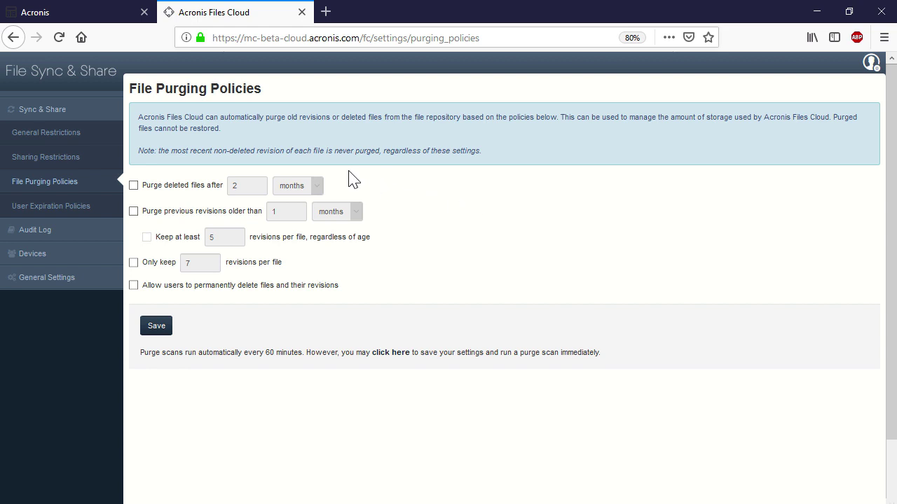
# Step: Look over User Expiration Policies, then the Sharing Restrictions with 365-day link expiry
pyautogui.click(69, 213)
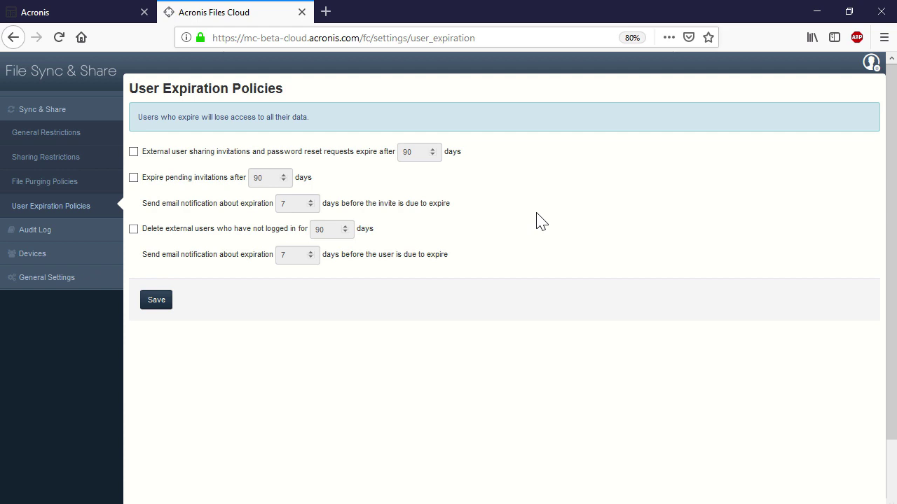
pyautogui.click(68, 167)
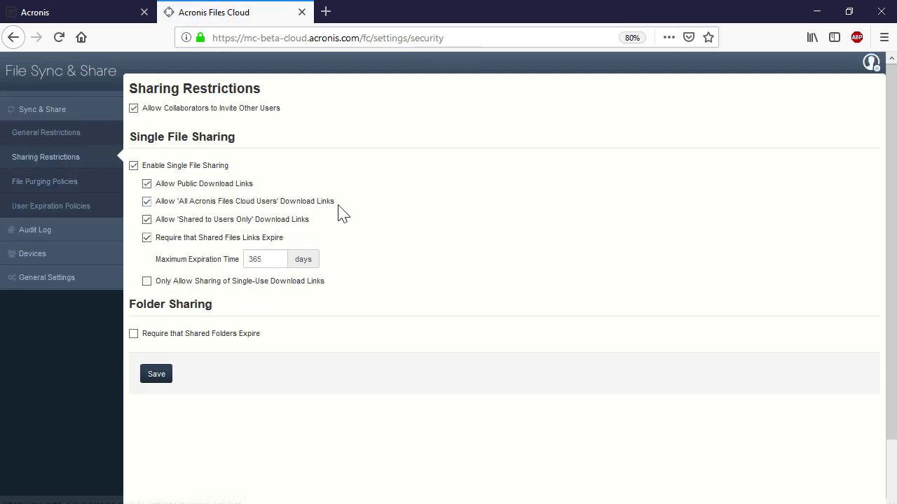